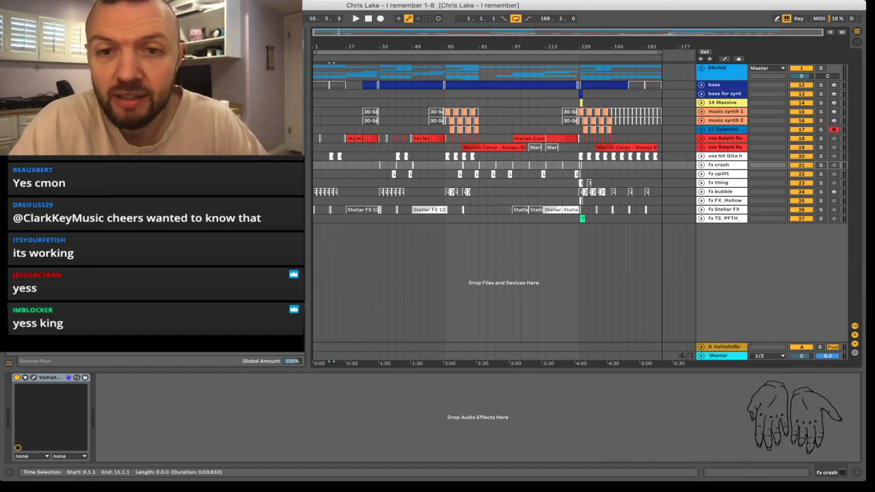
Examine the clips on the first vox track across the arrangement with the track unfolded, and fold it again
mouse_move(362, 47)
mouse_down()
mouse_move(362, 168)
mouse_move(365, 58)
mouse_up()
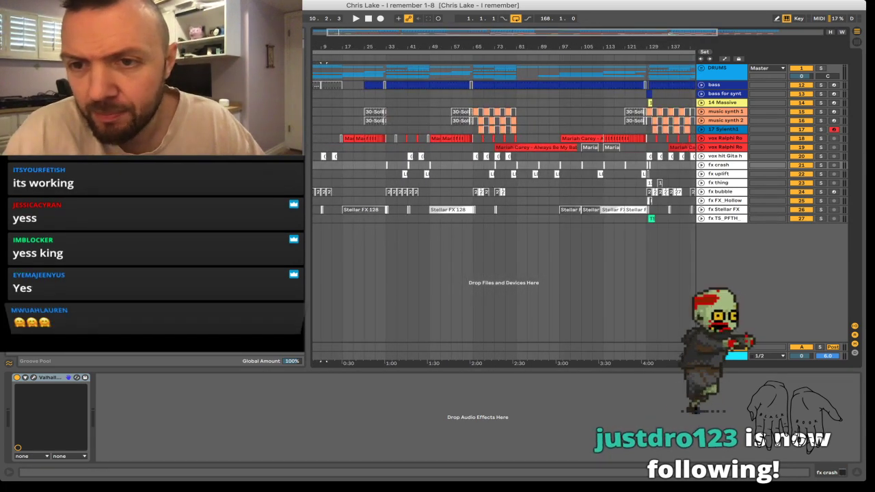
click(700, 138)
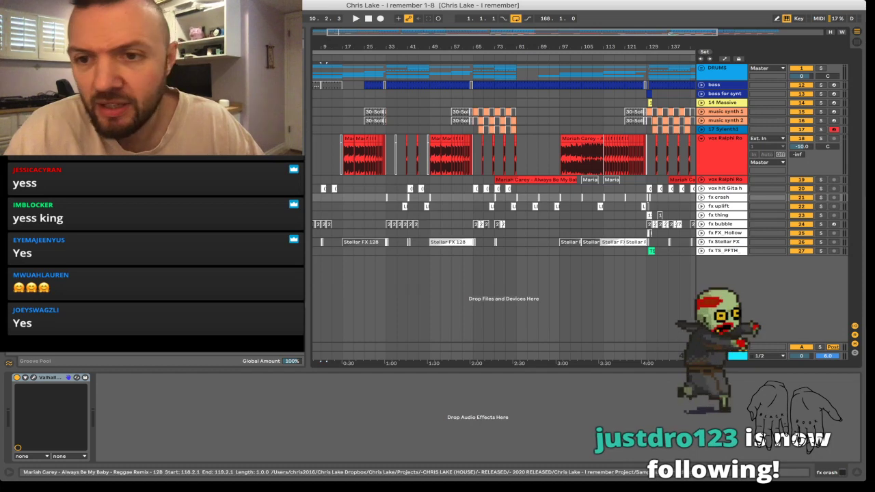
drag(337, 46, 337, 153)
key(minus)
key(minus)
key(minus)
key(minus)
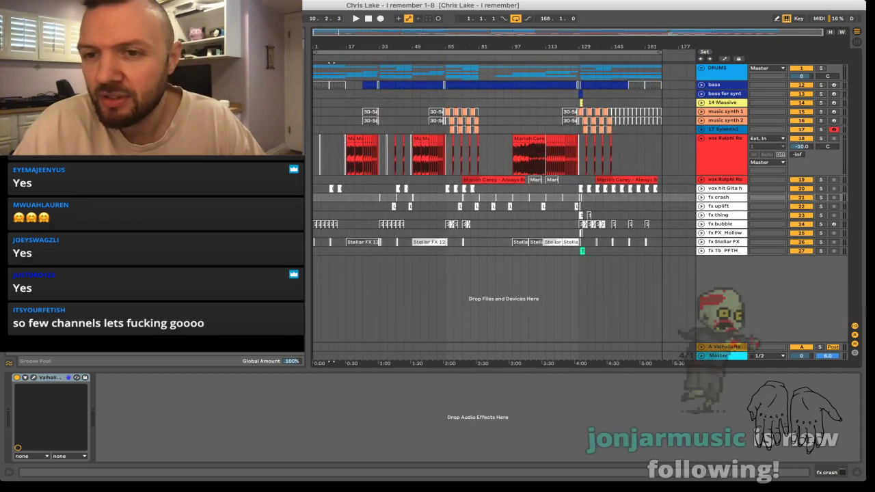
click(724, 138)
key(u)
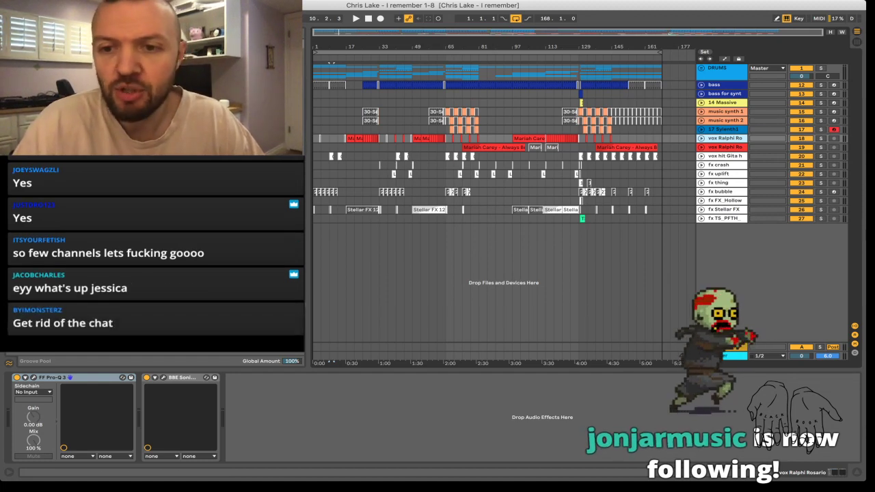
Add a MIDI track below the last fx track, remove its default drum rack, and add an audio track beneath it
click(723, 218)
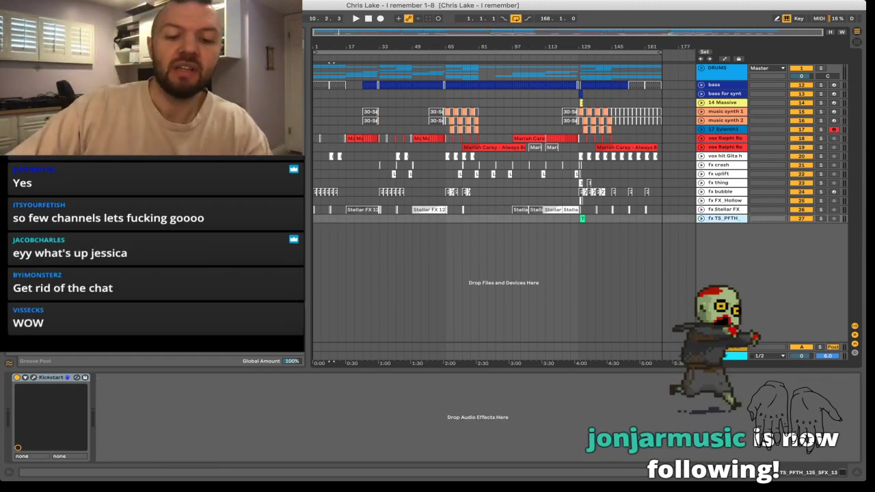
key(super+shift+t)
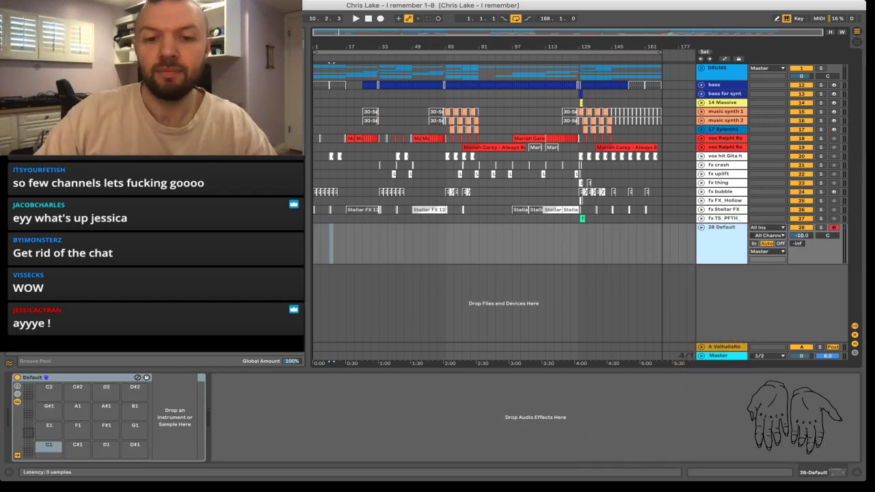
key(Delete)
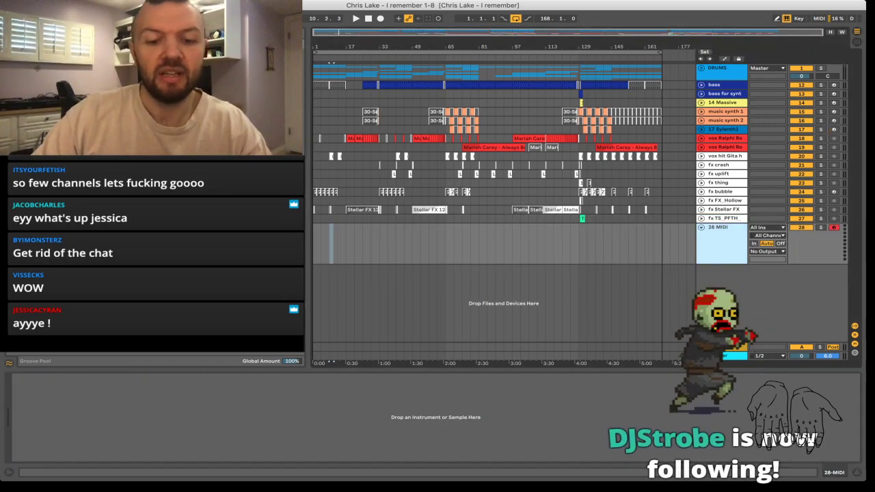
key(super+t)
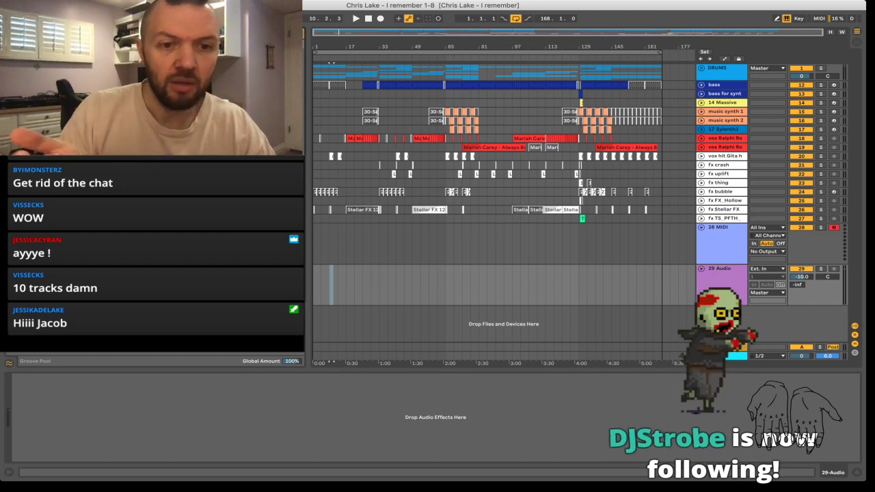
Place the 07-axwell sample on the new audio track at bar 33 and open the clip's waveform
drag(301, 284, 380, 284)
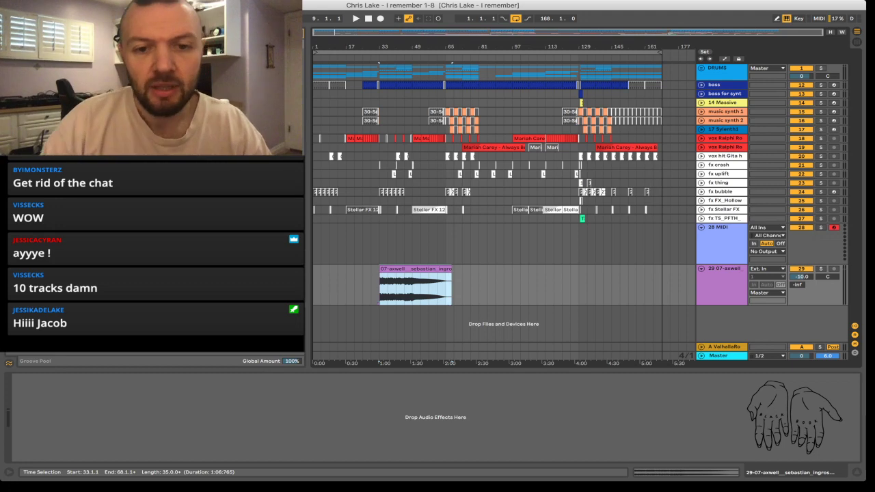
double_click(415, 269)
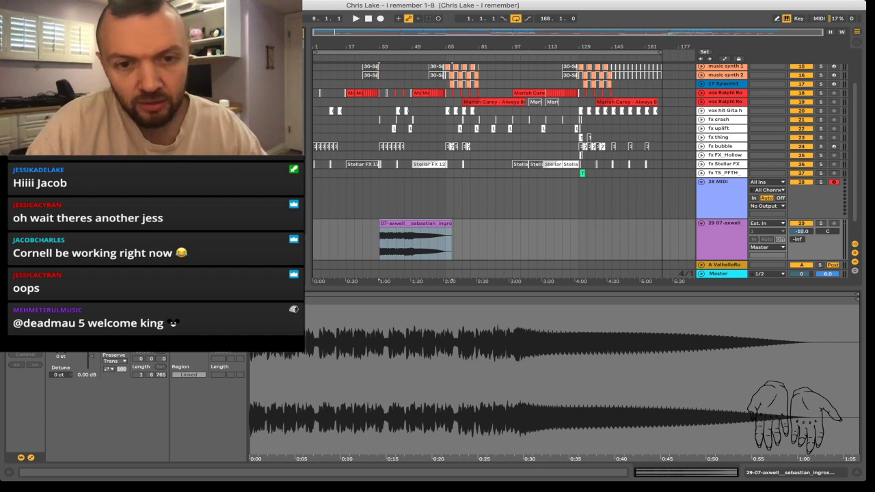
key(super+z)
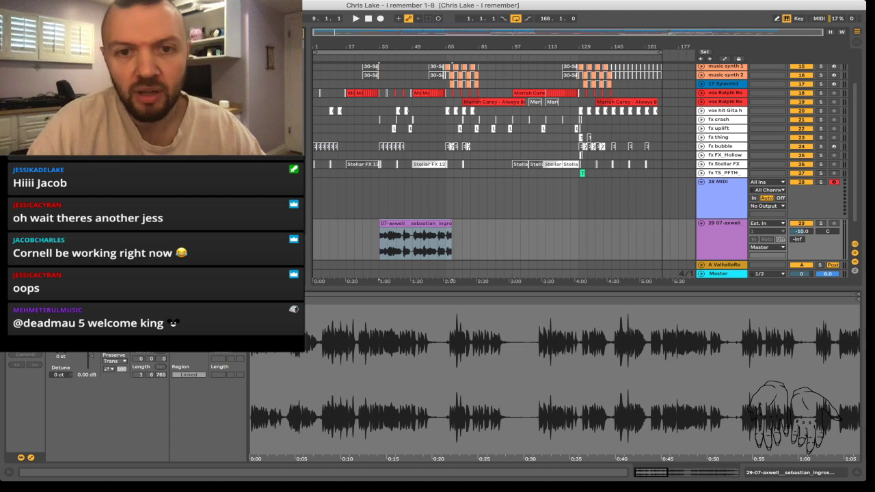
key(Down)
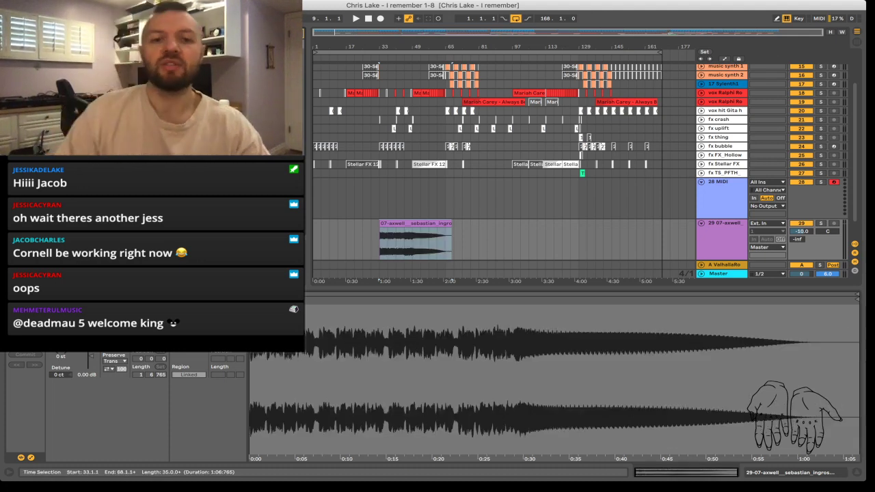
Delete the 07-axwell audio track and the empty MIDI track above it
click(722, 224)
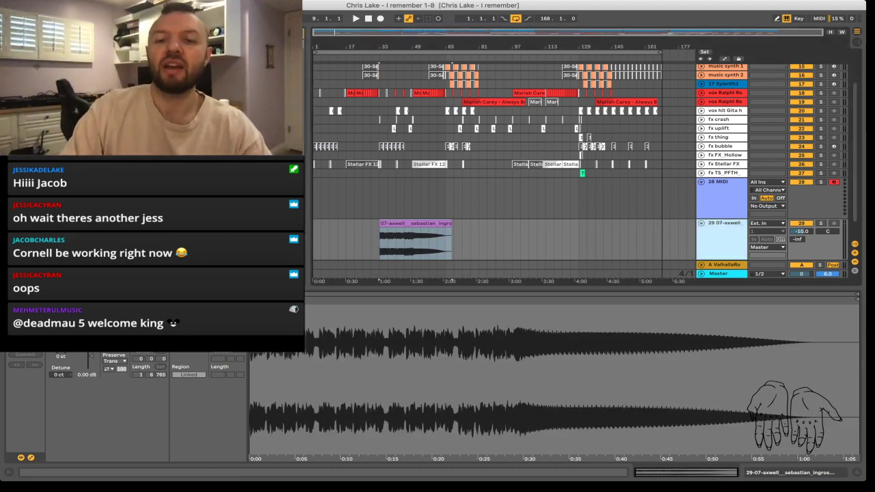
key(Delete)
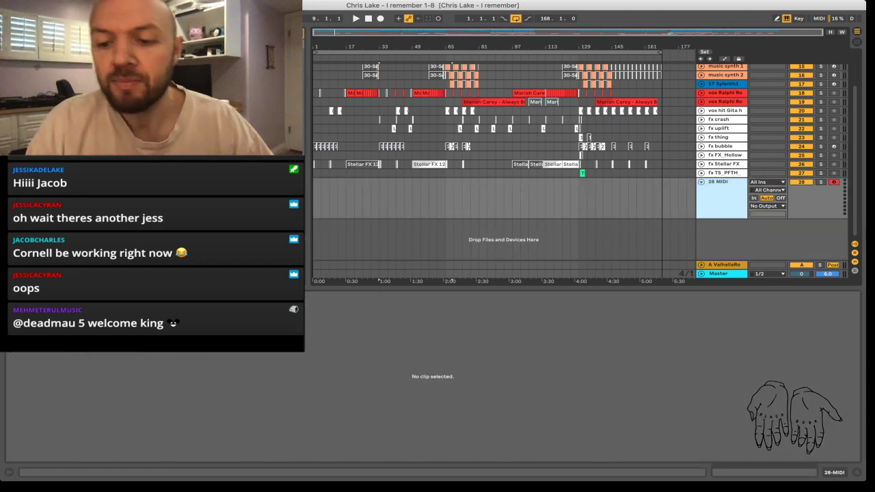
key(Delete)
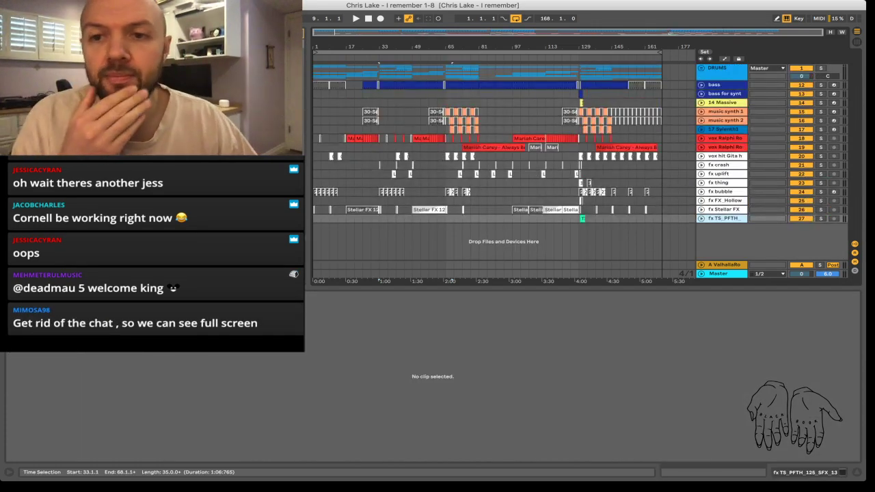
Unfold the DRUMS group and play the whole arrangement from the start with all clips selected
click(701, 68)
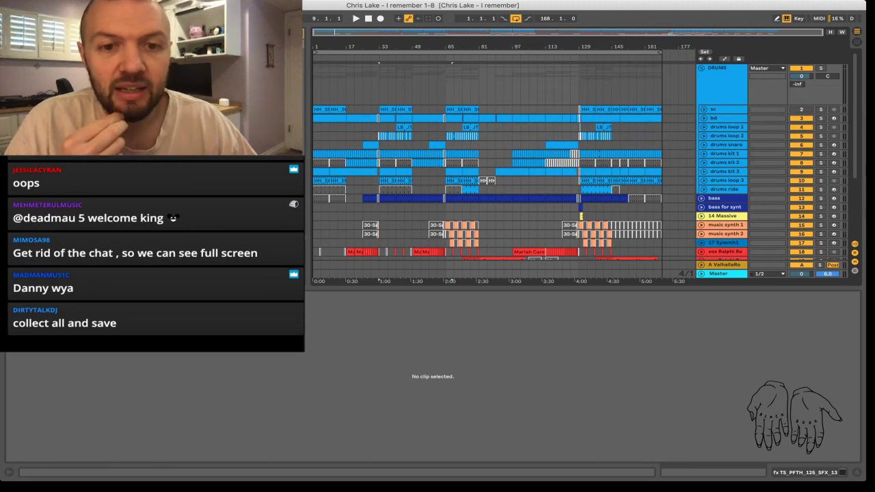
key(plus)
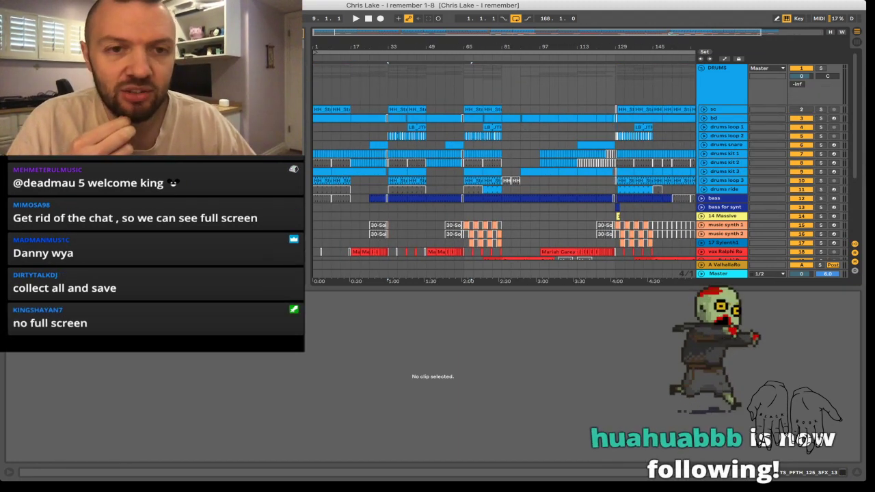
key(minus)
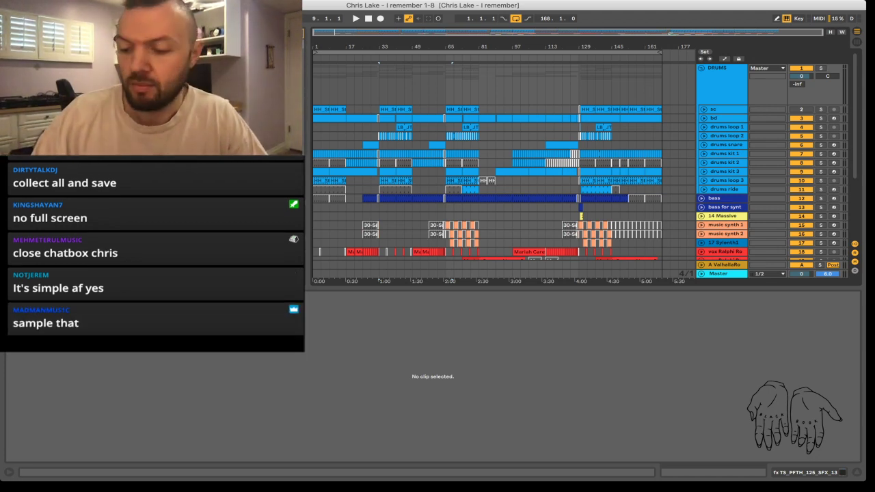
key(space)
key(space)
key(super+a)
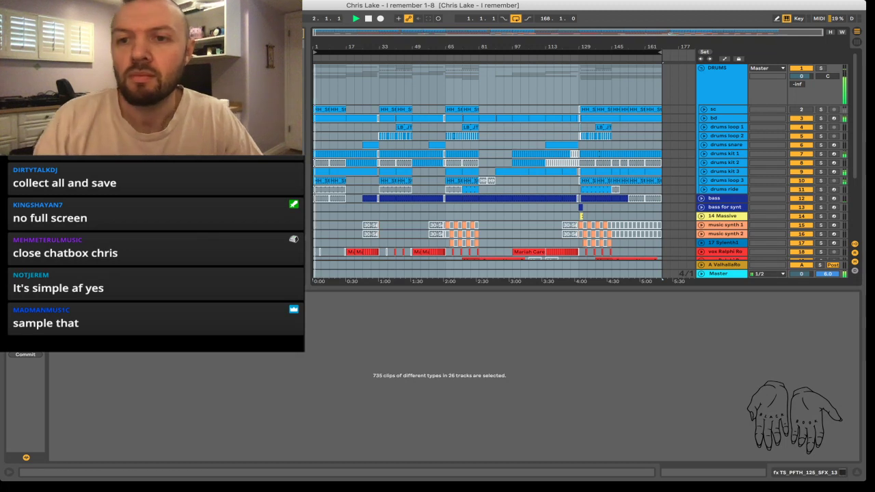
Show the bd track's device chain and replay the arrangement from the start
double_click(722, 119)
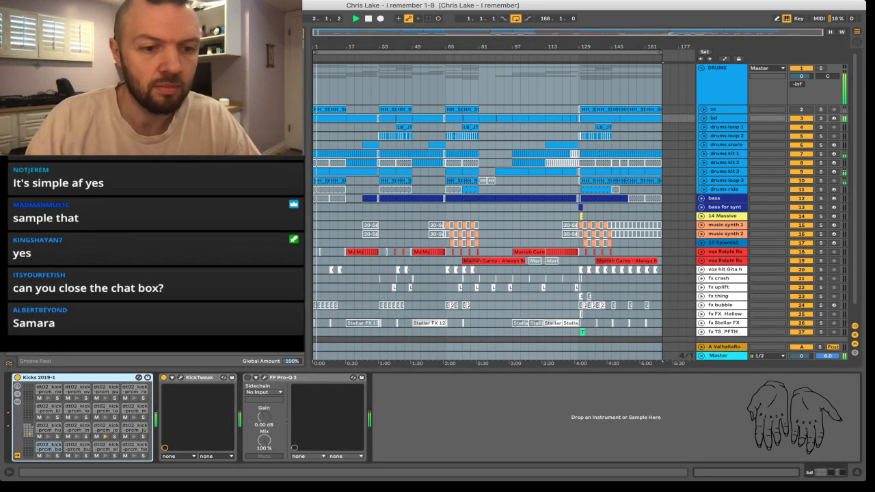
click(722, 119)
key(space)
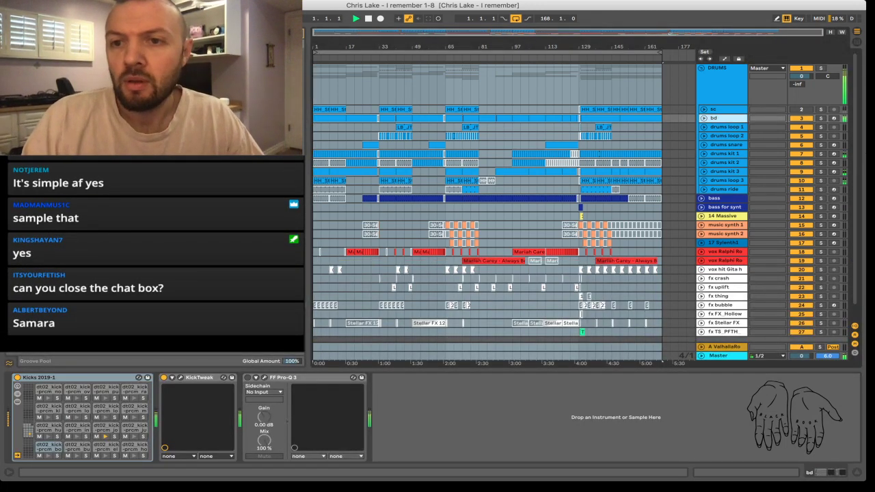
Show the DRUMS group's Auto Filter and Drum Buss effects while auditioning the opening bars
click(722, 68)
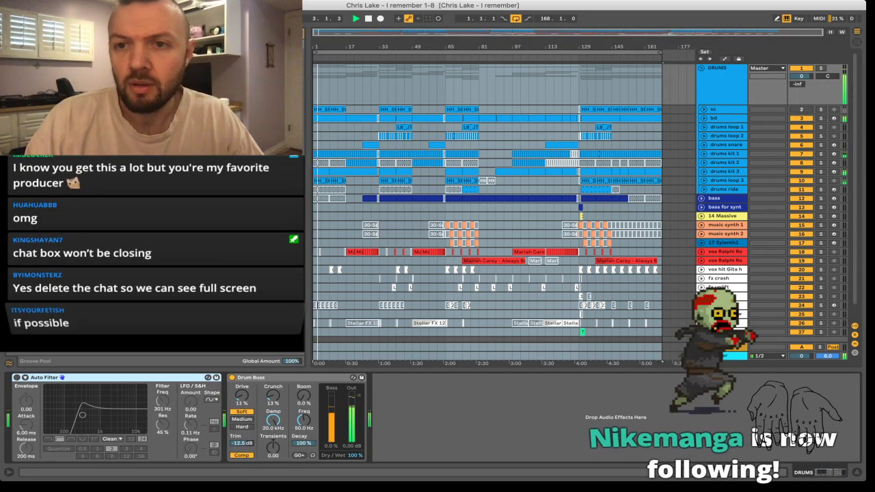
key(space)
key(space)
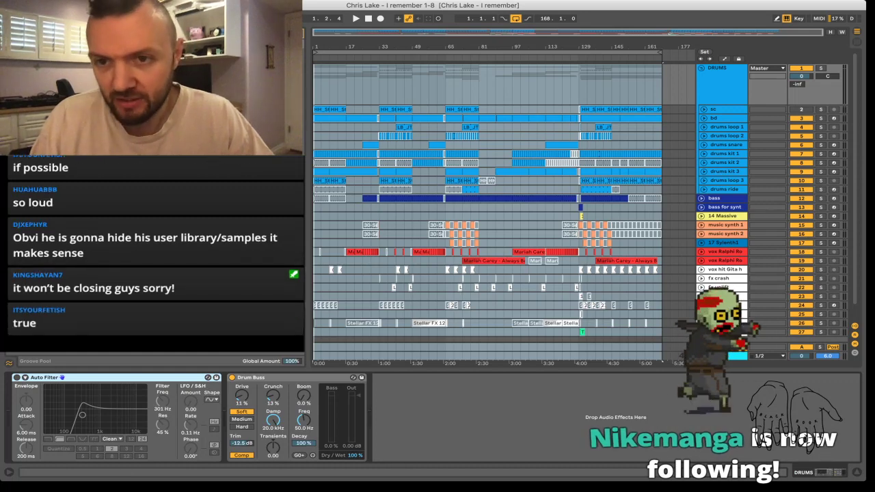
Solo the bd track, audition its kick from the start, and remove the solo
click(726, 117)
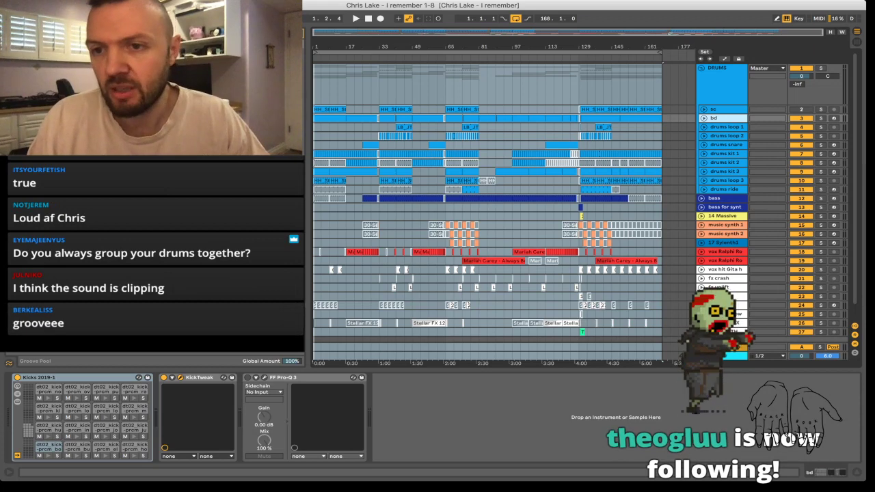
key(s)
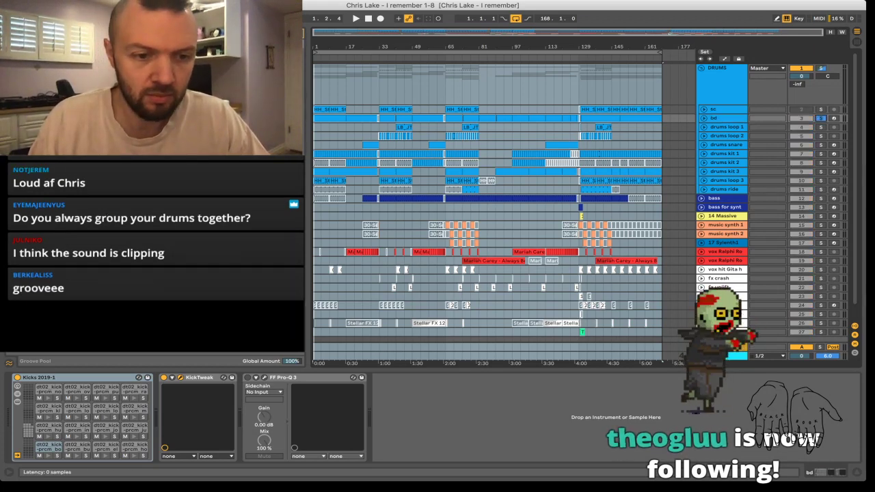
click(163, 377)
key(space)
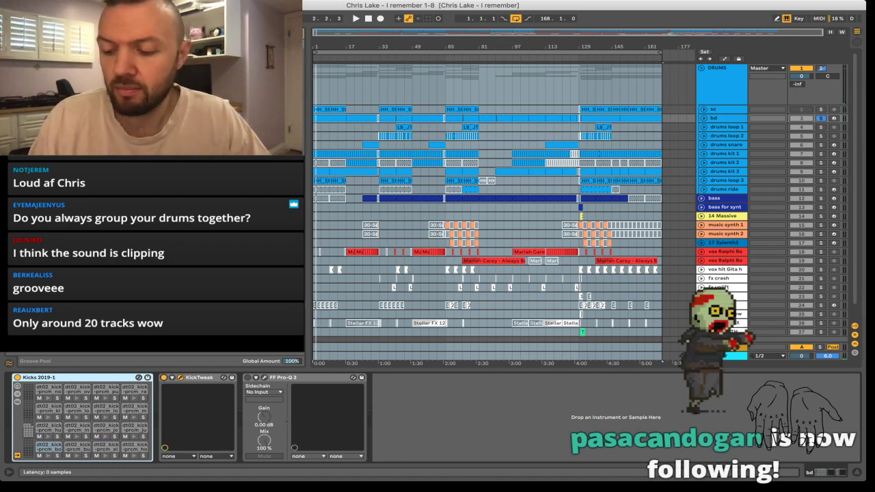
key(space)
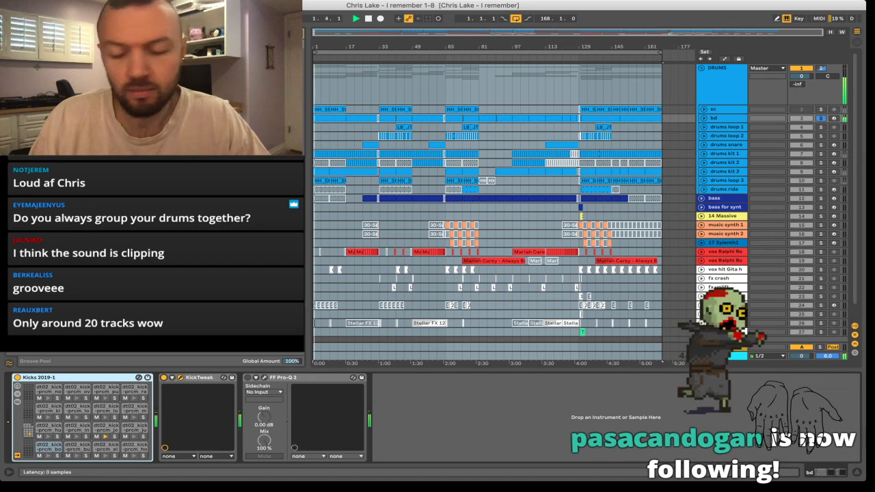
key(space)
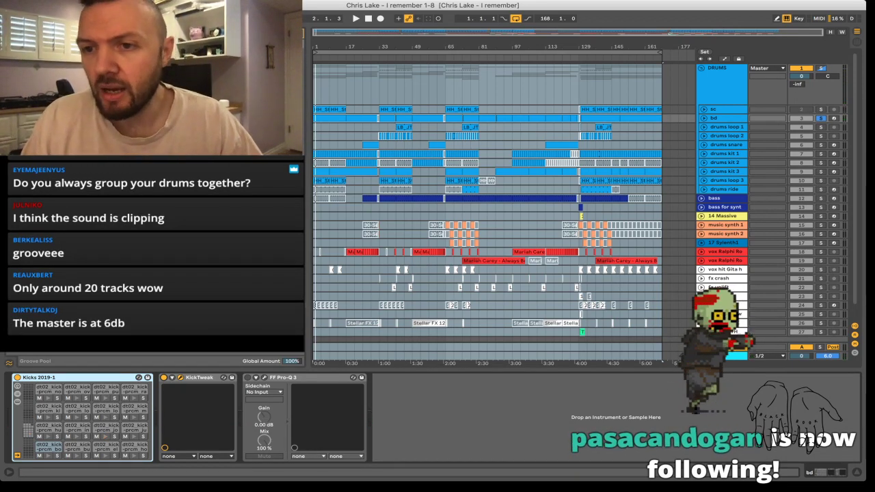
key(s)
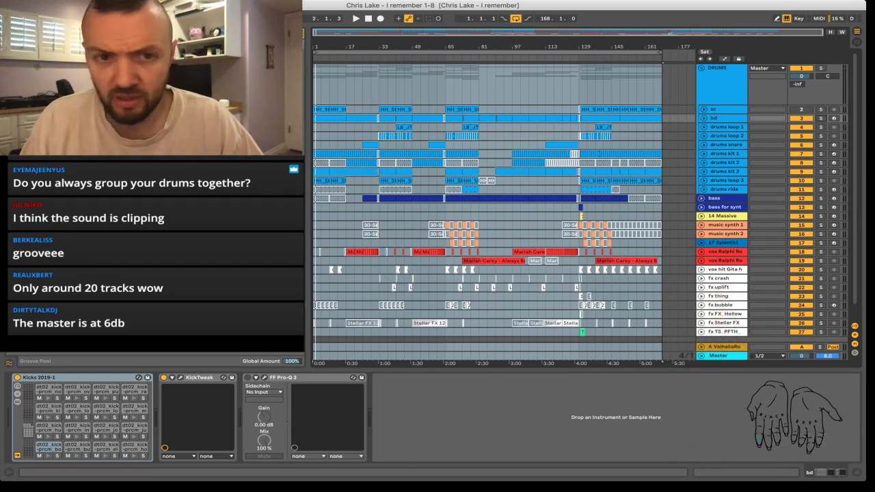
Unfold the drums kit 1 track, audition it soloed from the start, and bring the other tracks back in
click(727, 127)
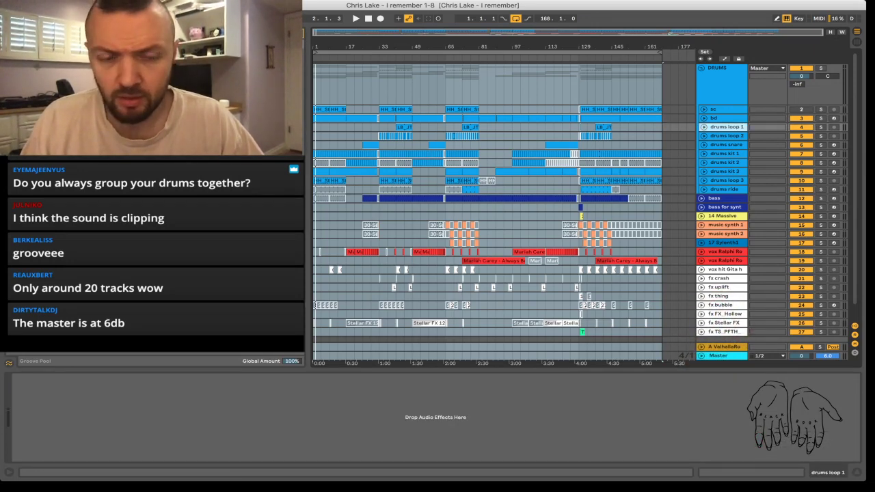
click(726, 154)
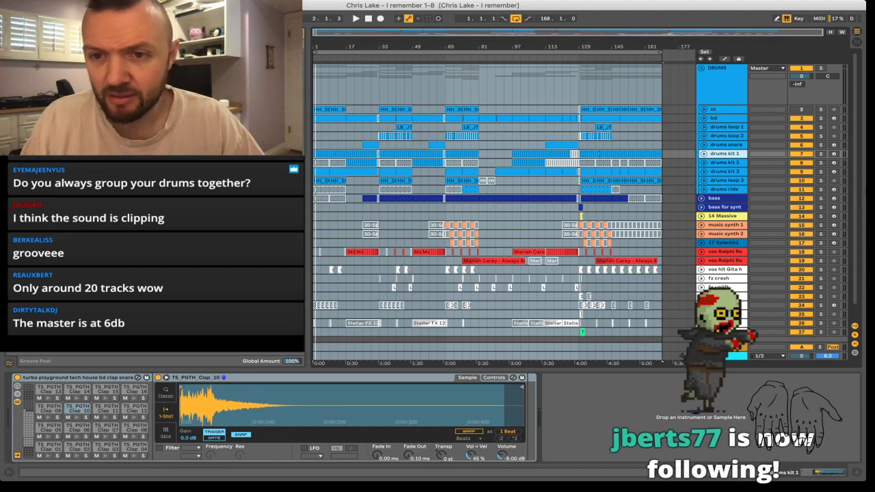
key(u)
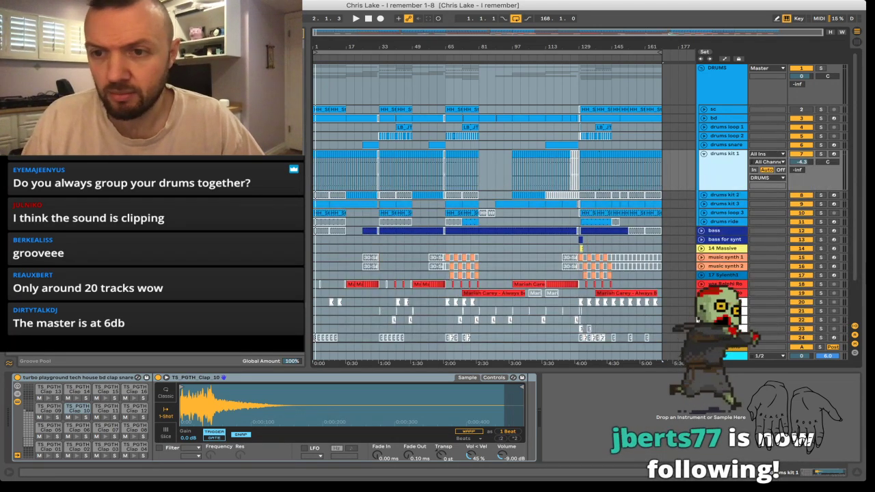
key(s)
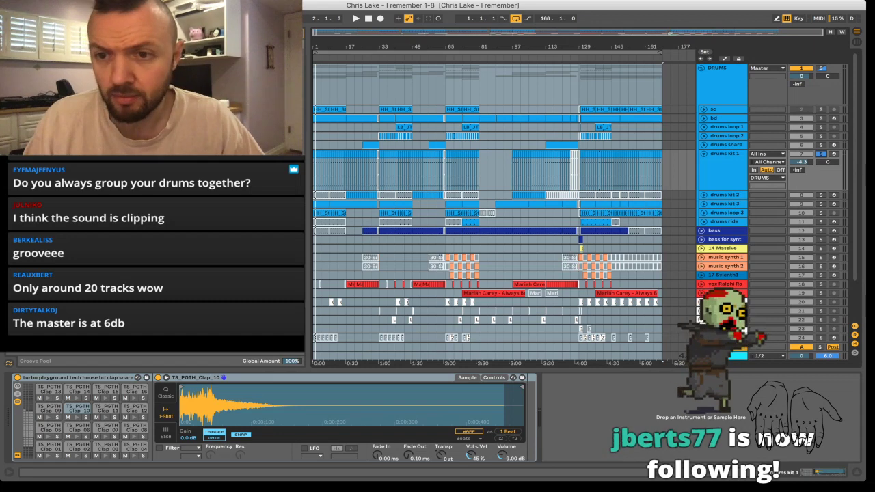
key(space)
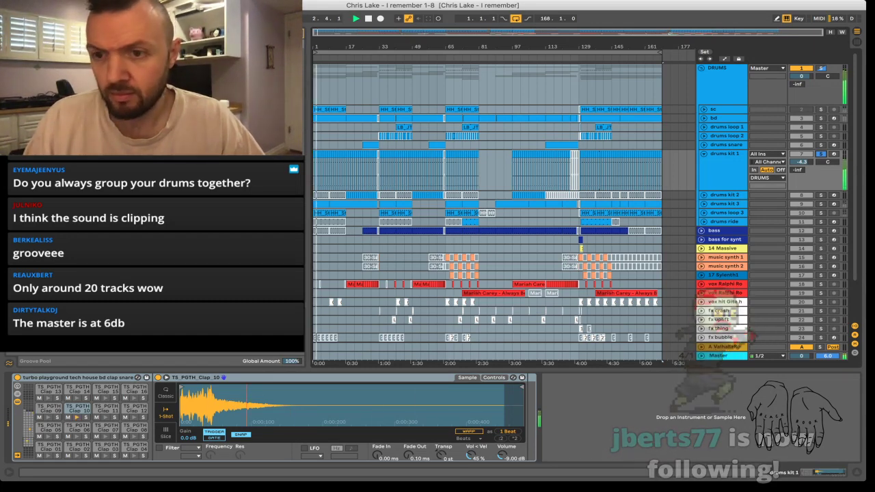
key(s)
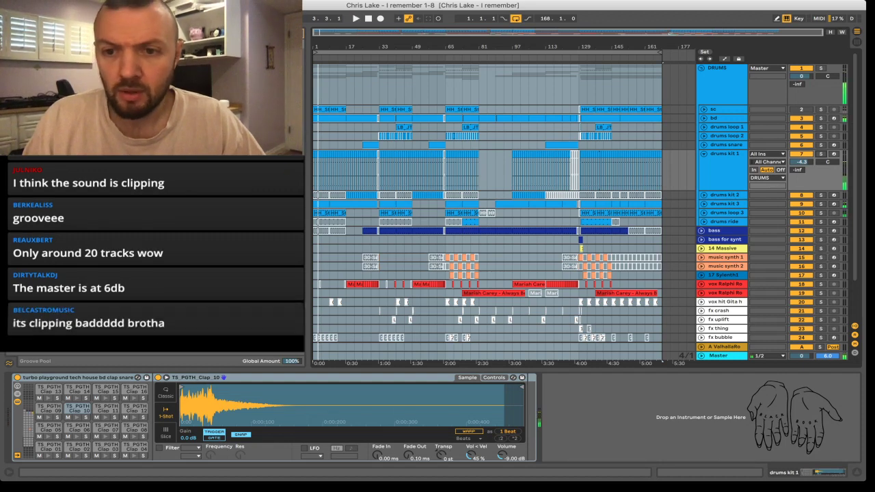
Show the drums kit 2 and drums kit 3 devices, and audition drums kit 3 soloed and unfolded from the start
click(724, 195)
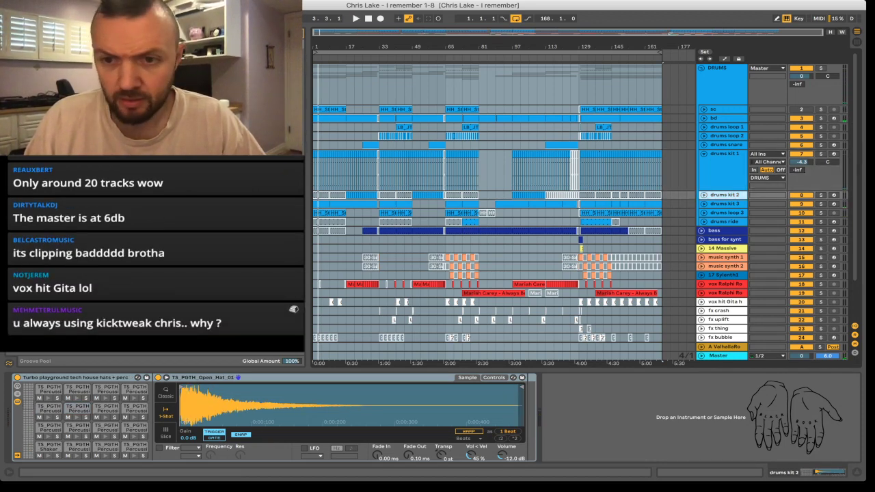
click(724, 204)
key(s)
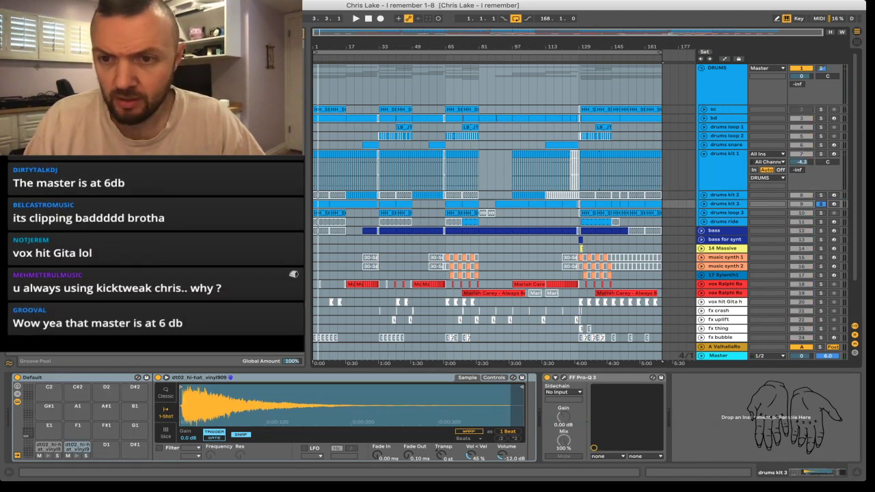
click(724, 204)
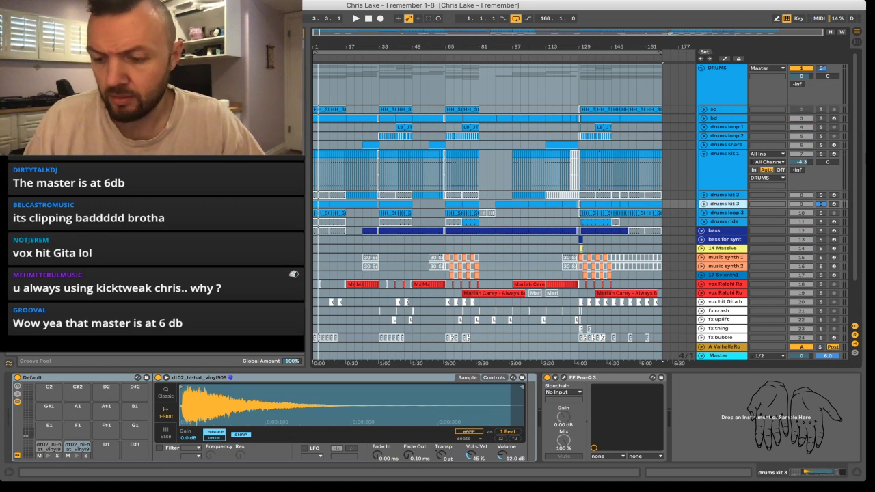
key(space)
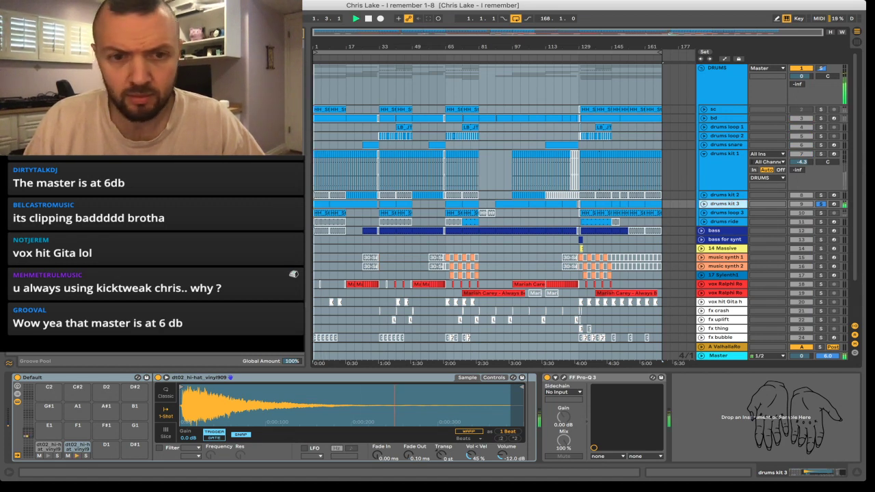
key(u)
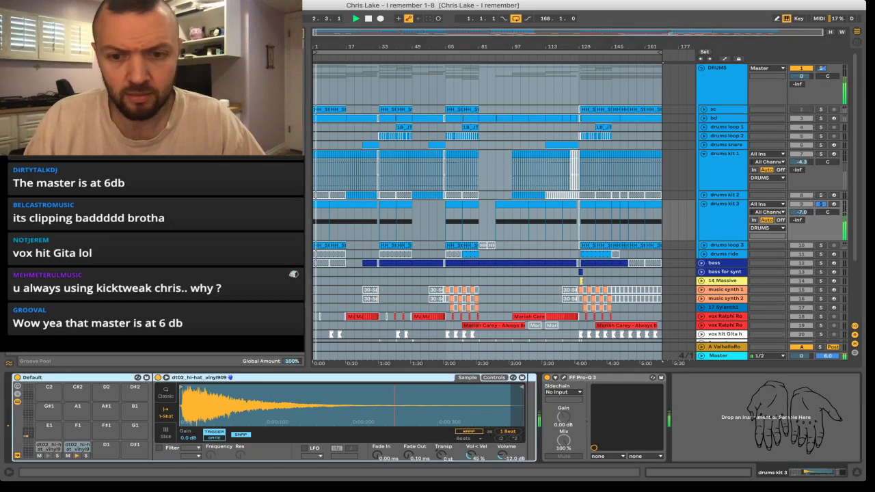
key(space)
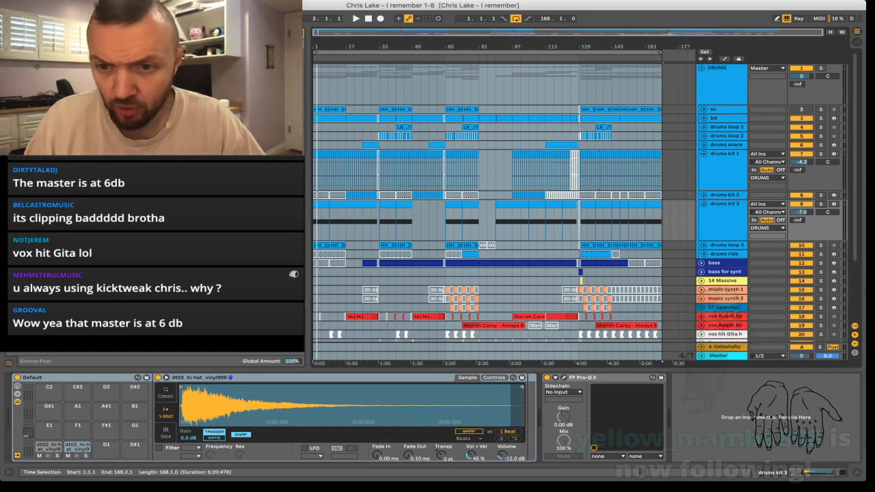
Unfold the drums loop 3 track and audition it from the start, first soloed and then with the other tracks
click(704, 245)
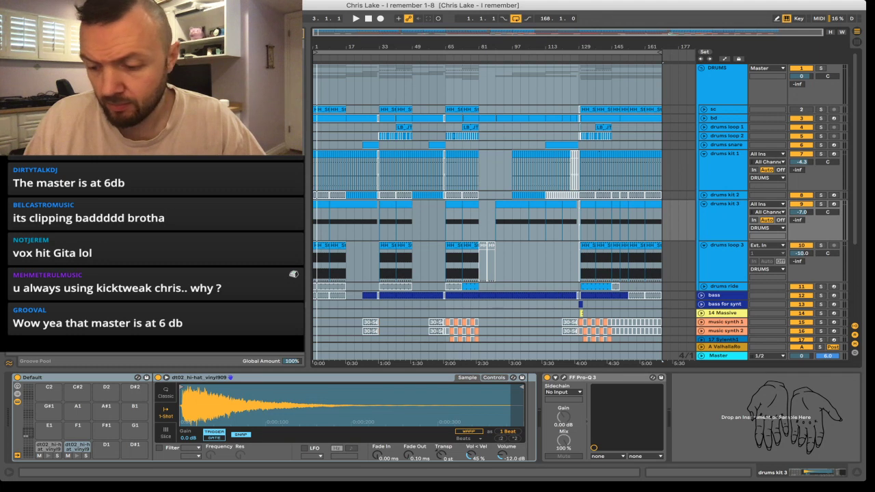
key(s)
key(space)
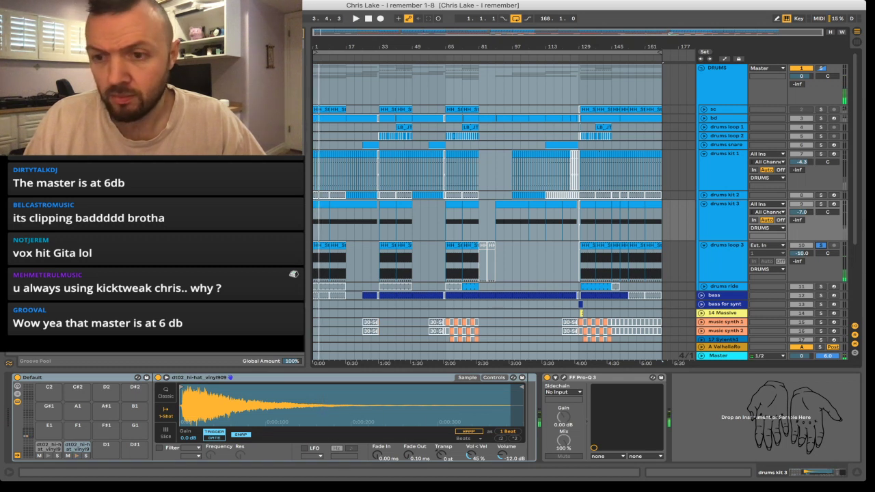
key(space)
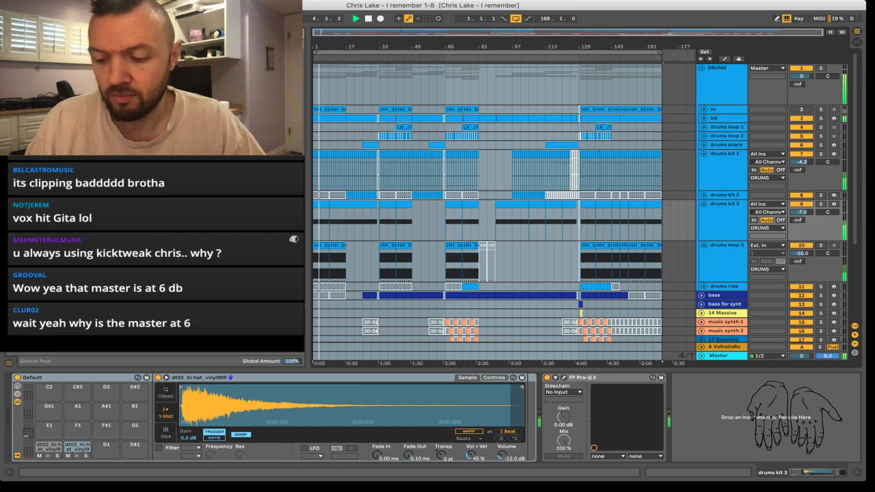
key(space)
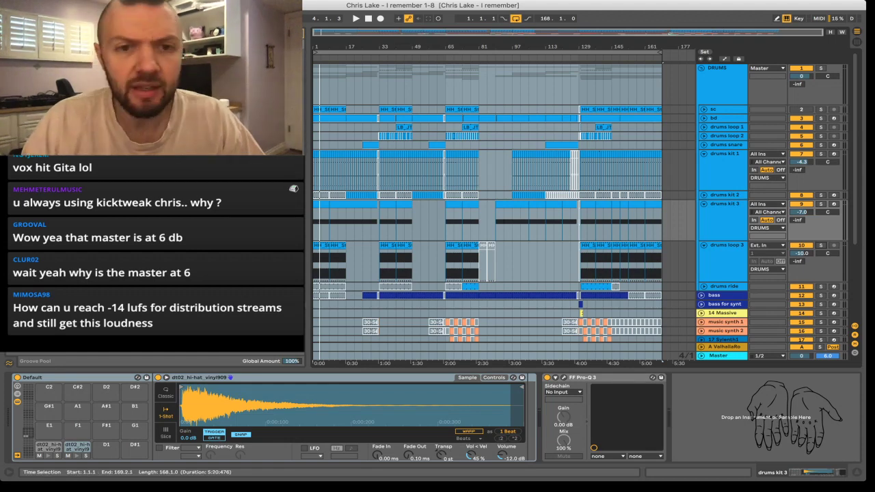
Solo the DRUMS group and audition its section from bar 33 to bar 49
click(722, 83)
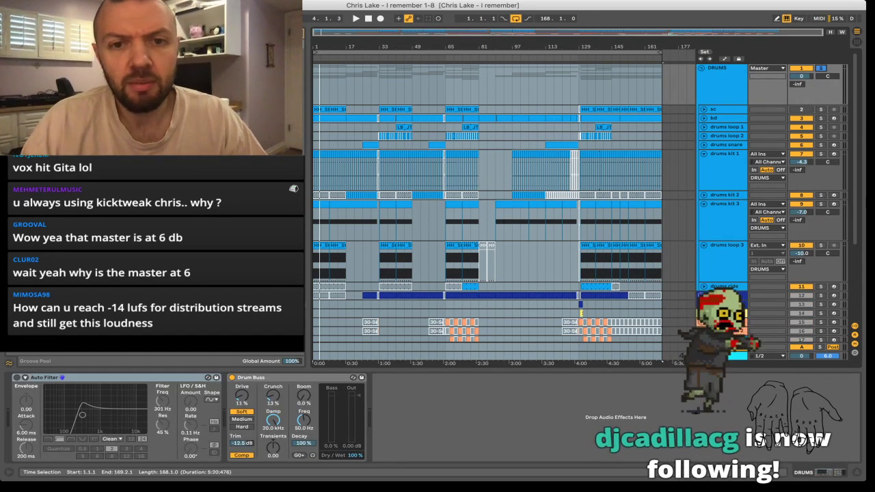
key(super+a)
drag(379, 84, 412, 83)
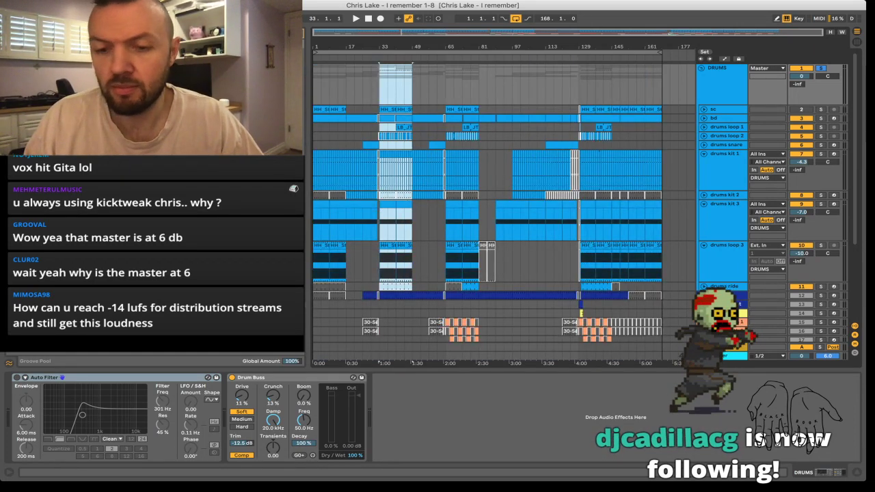
key(space)
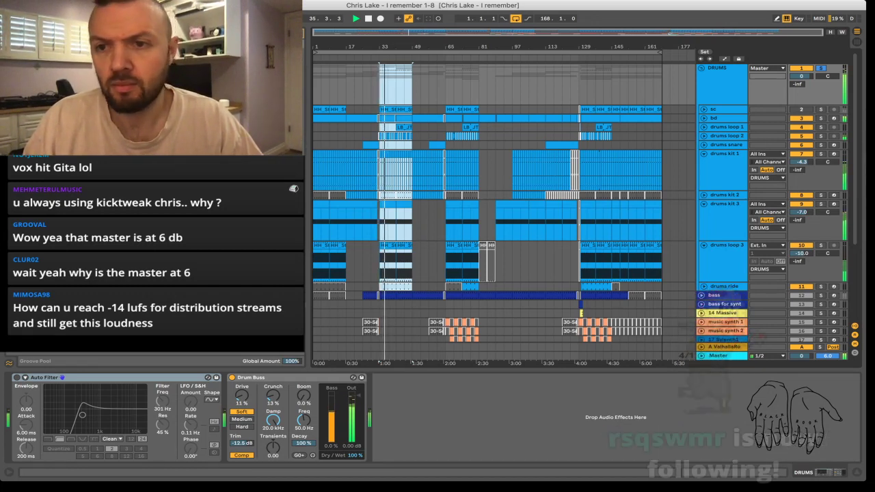
key(space)
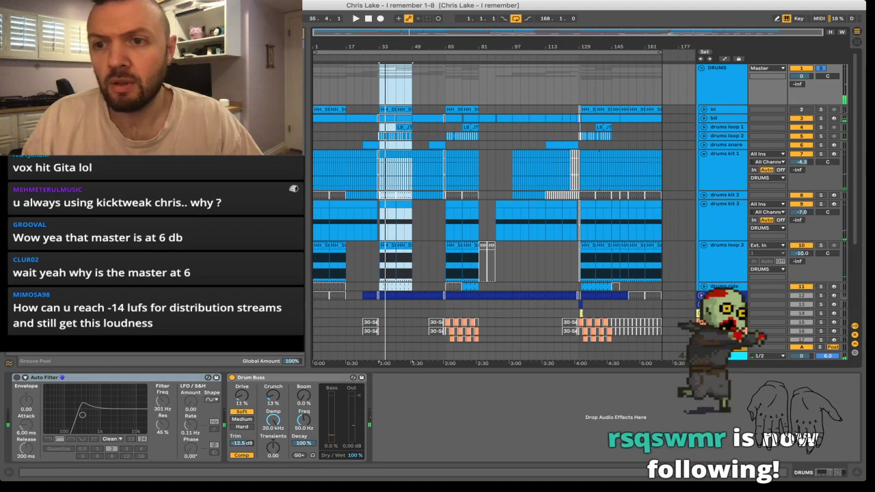
Audition drums loop 2 soloed from bar 33 in place of the DRUMS group, and bring the other tracks back in
key(s)
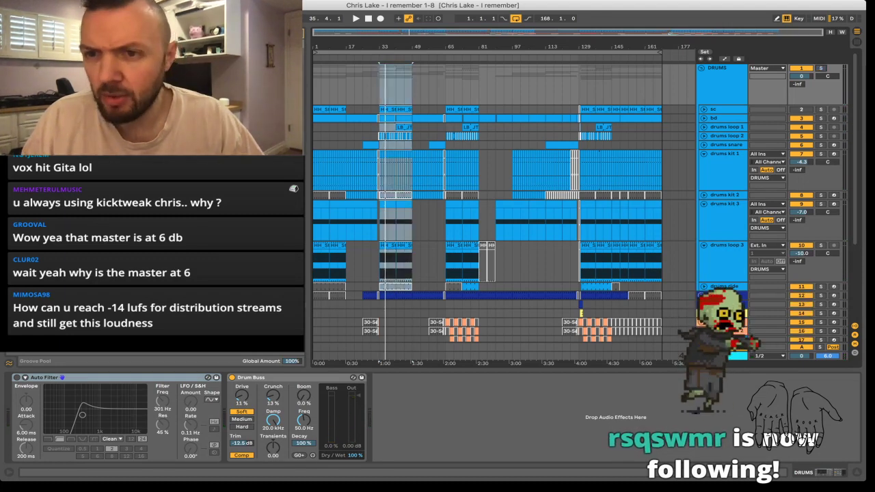
click(821, 136)
key(space)
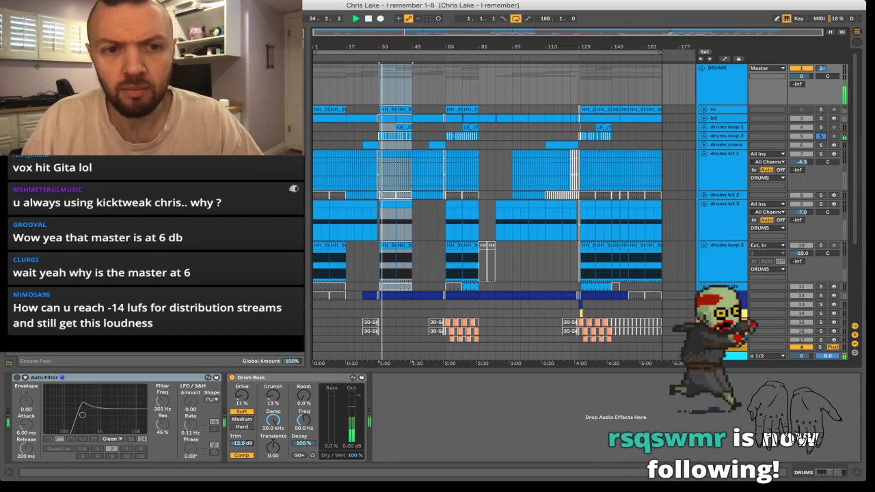
click(821, 136)
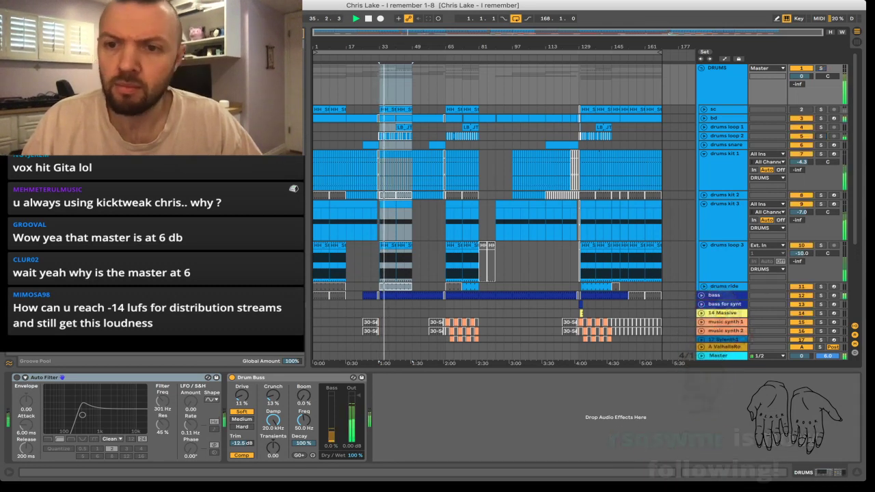
Replay the full mix from bar 33 and fold the expanded drum tracks
key(space)
key(space)
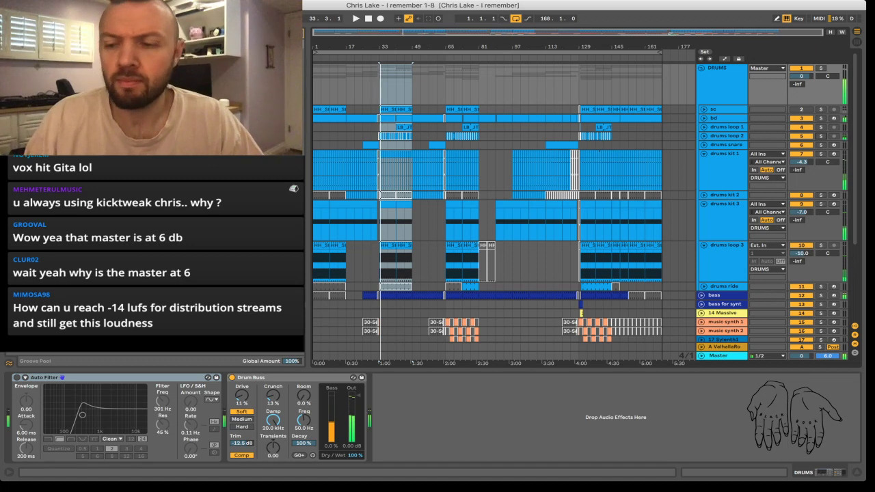
key(space)
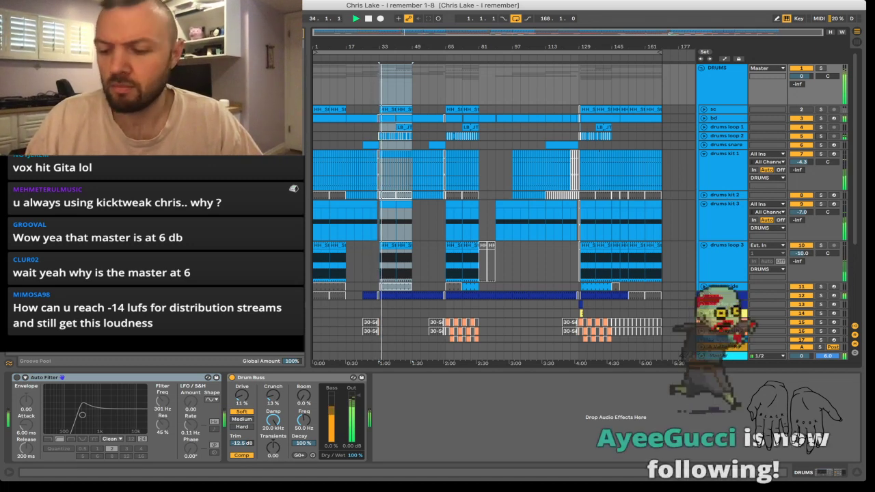
key(space)
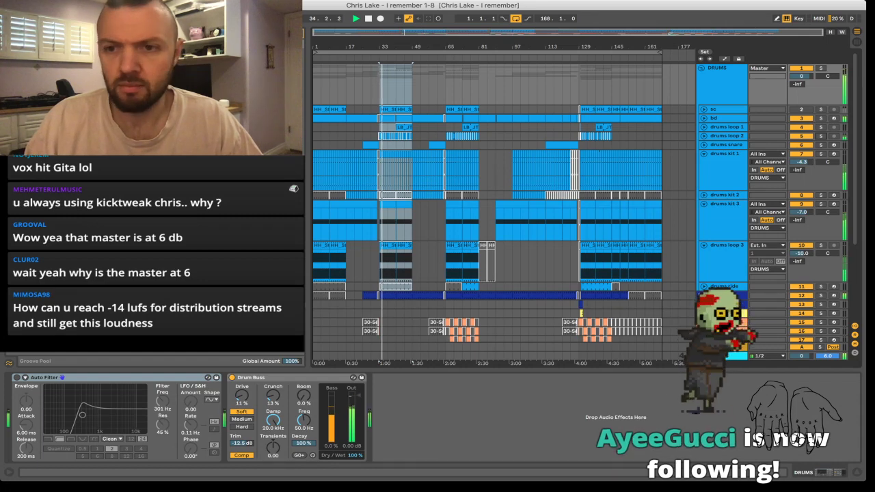
key(space)
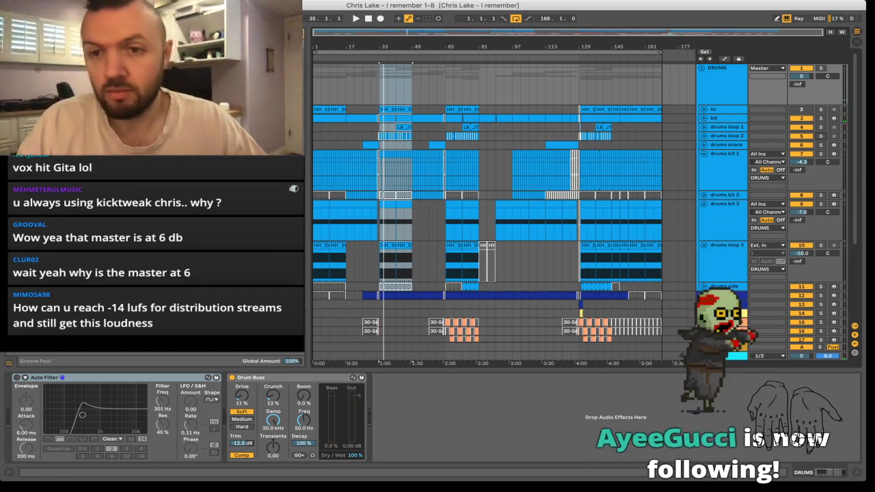
key(alt+u)
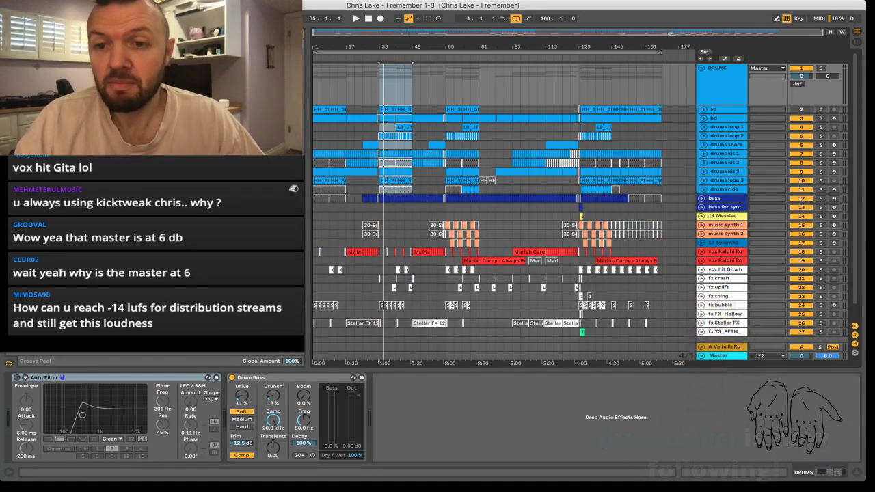
Show the bass track's device chain, audition the bass soloed from bar 33, and clear the solos
click(714, 198)
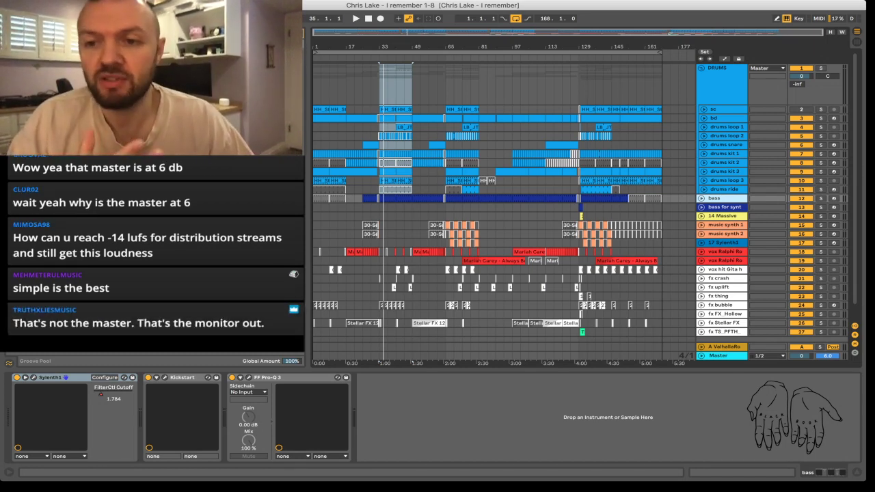
click(821, 199)
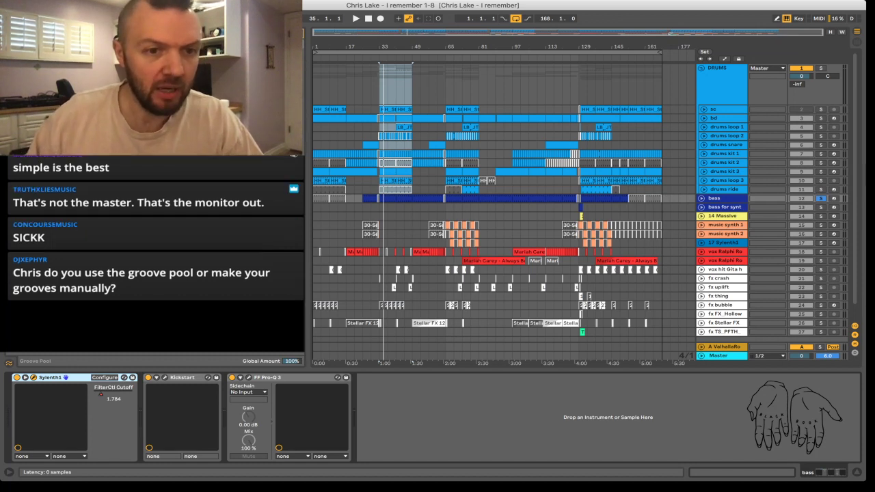
key(space)
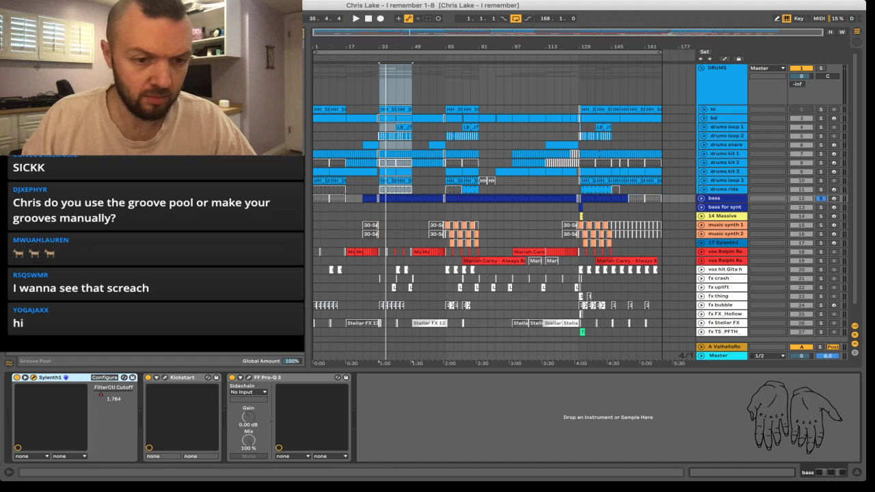
key(space)
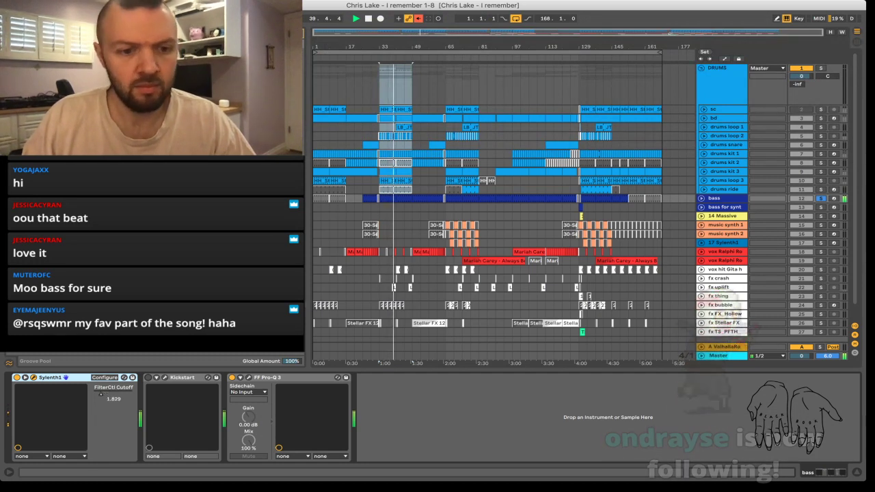
click(182, 378)
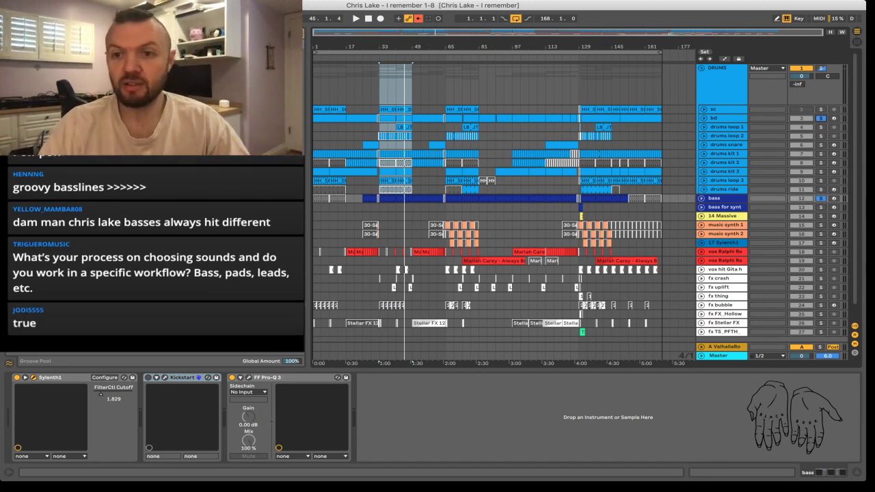
key(s)
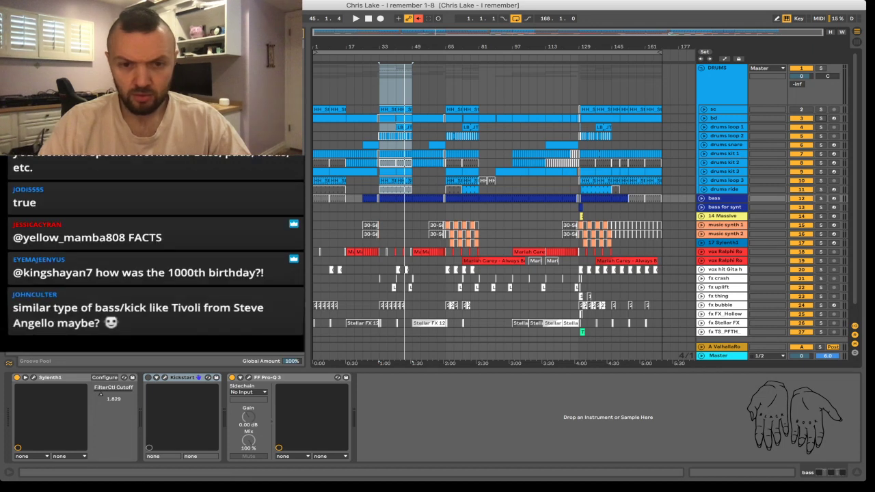
Unfold the first vox track and audition it soloed from the Mariah Carey clip at bar 17
click(722, 251)
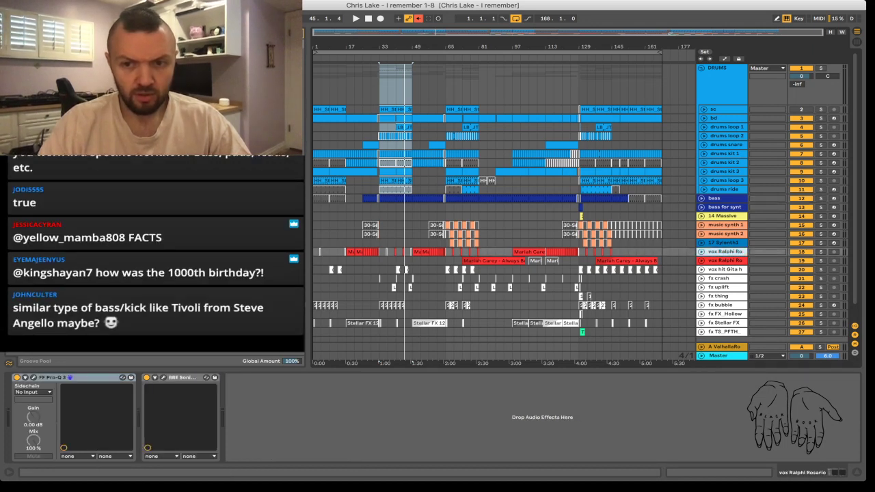
click(701, 251)
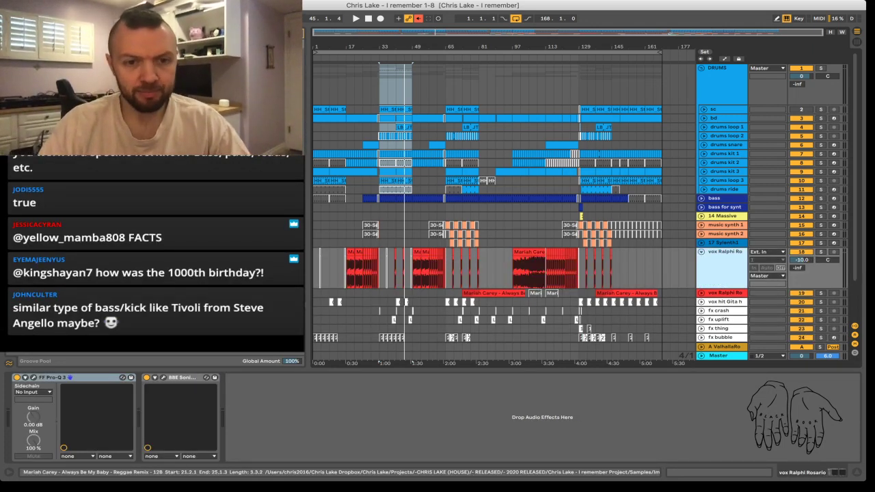
click(350, 252)
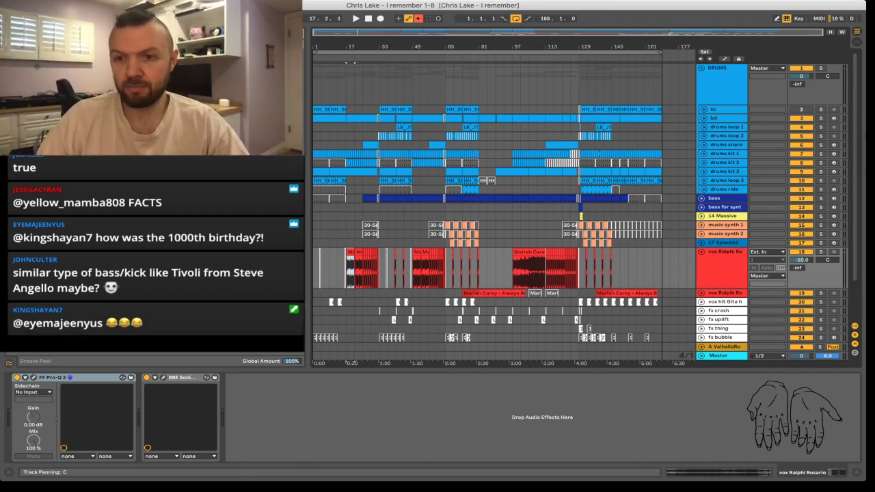
key(s)
key(space)
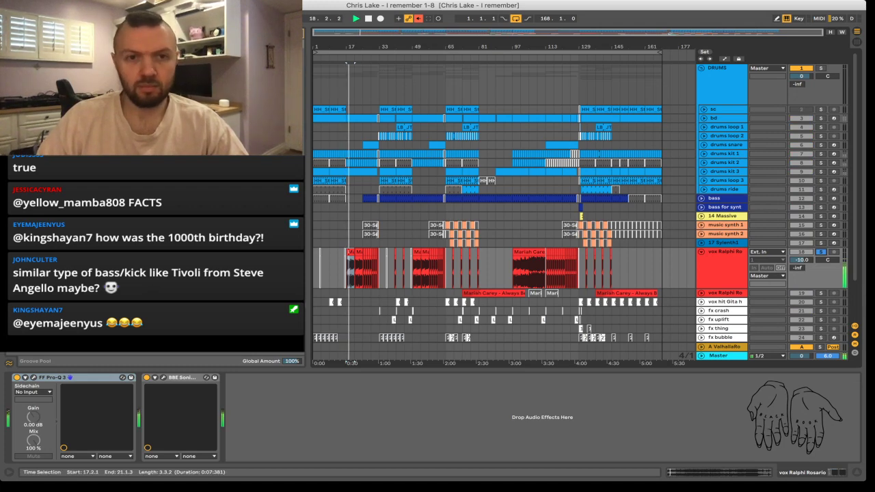
Examine the chopped Mariah Carey clips in bars 20 to 33 up close while auditioning the soloed vox track
key(plus)
key(plus)
key(plus)
key(plus)
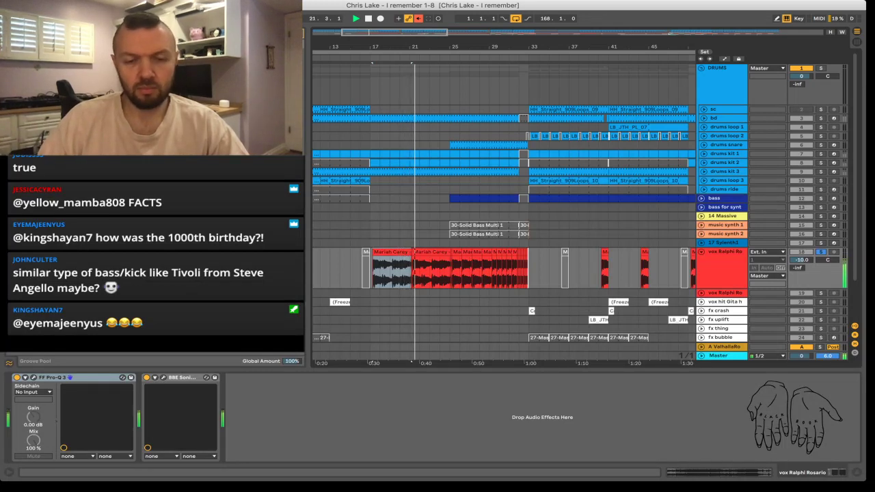
drag(443, 47, 444, 86)
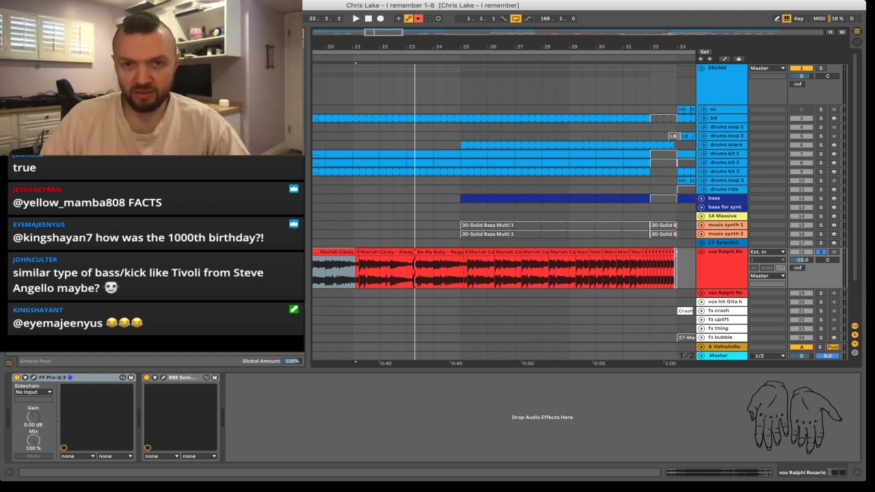
key(space)
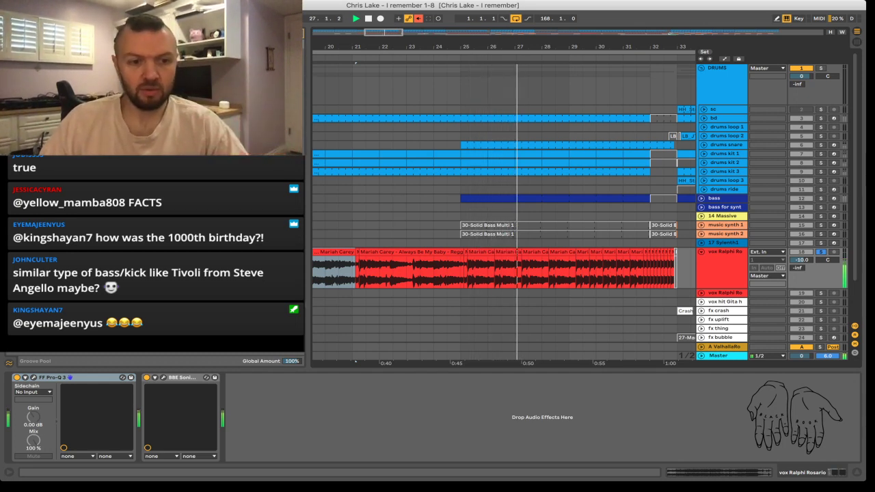
Stop the playback, clear the first vox track's solo and fold the track back to its compact height
click(722, 251)
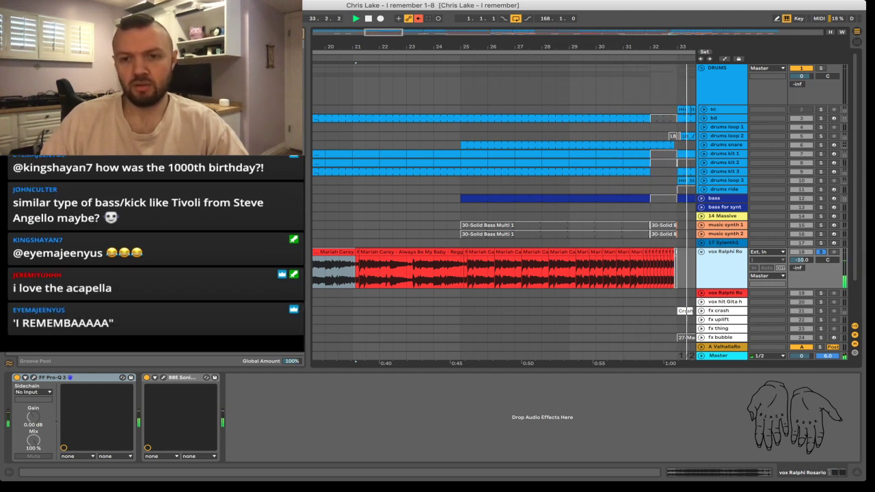
key(space)
key(s)
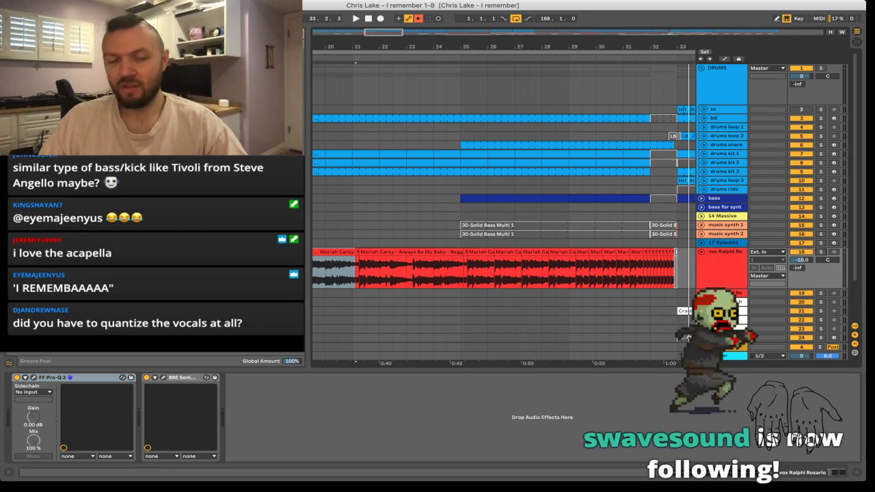
key(minus)
key(minus)
key(minus)
key(minus)
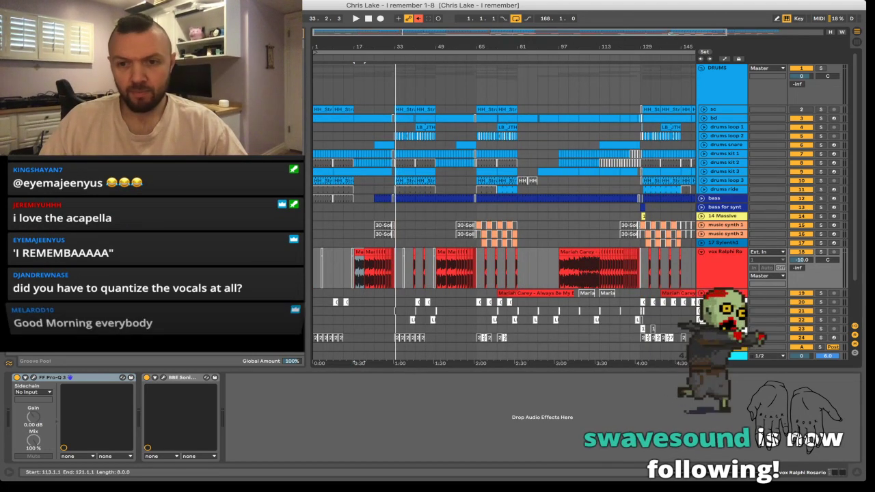
key(u)
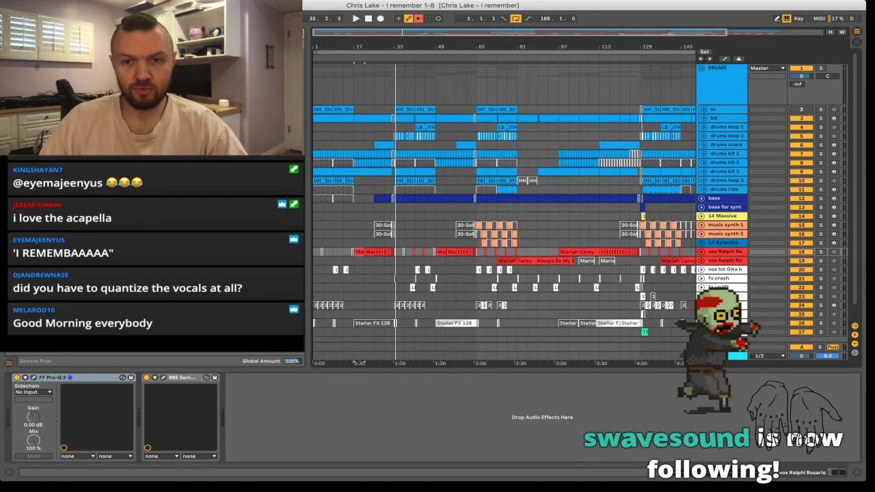
Audition music synth 1, music synth 2 and 17 Sylenth1 soloed together from the selected range of bars 65 to 73
click(726, 225)
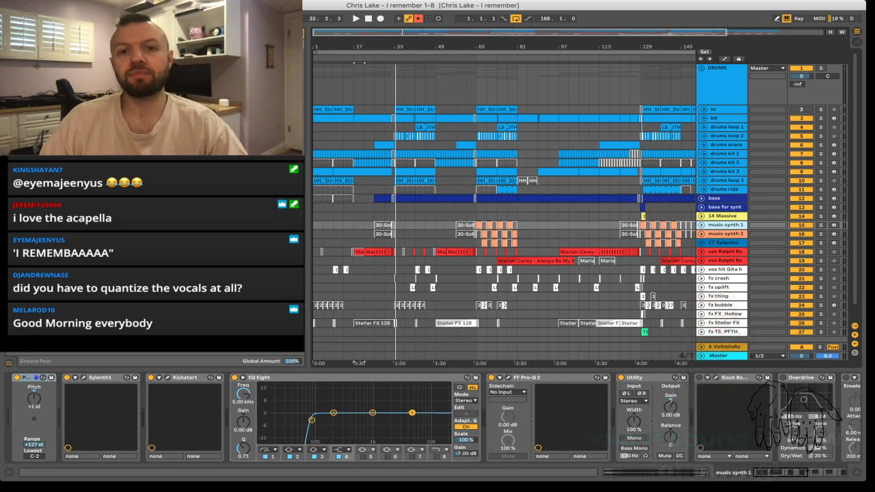
scroll(480, 205, up, 5)
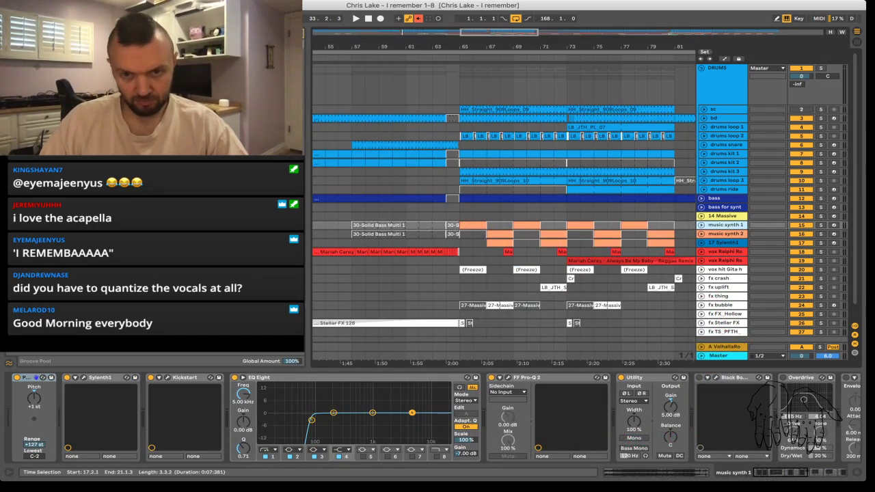
drag(460, 216, 567, 243)
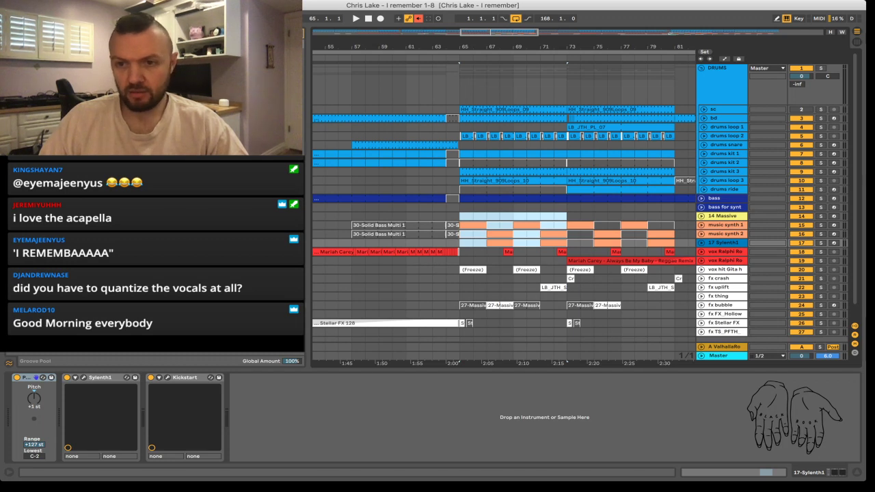
click(820, 225)
click(821, 233)
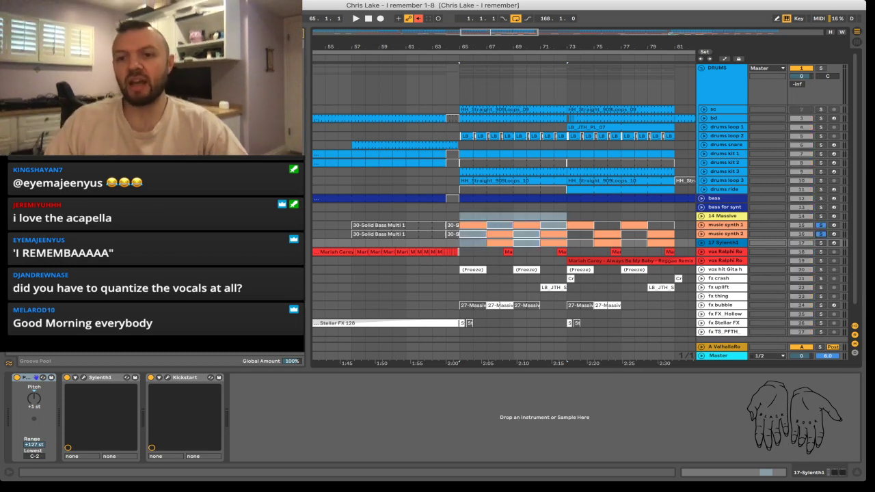
click(821, 243)
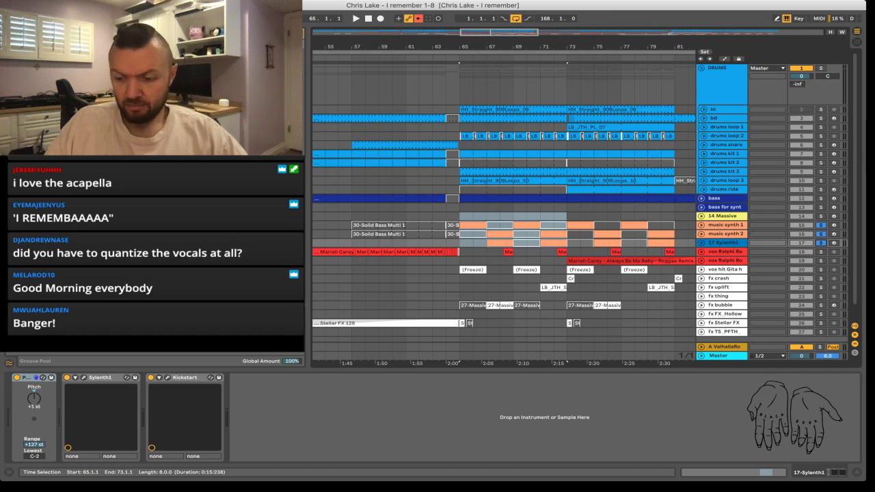
key(space)
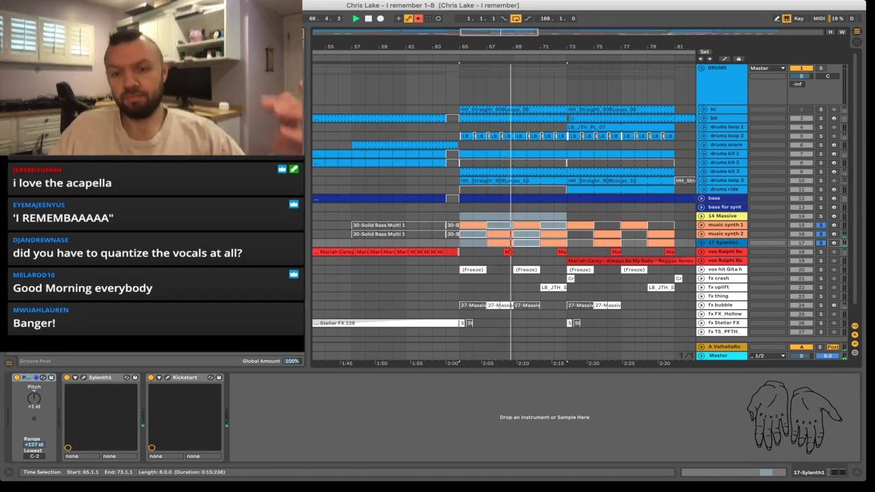
key(space)
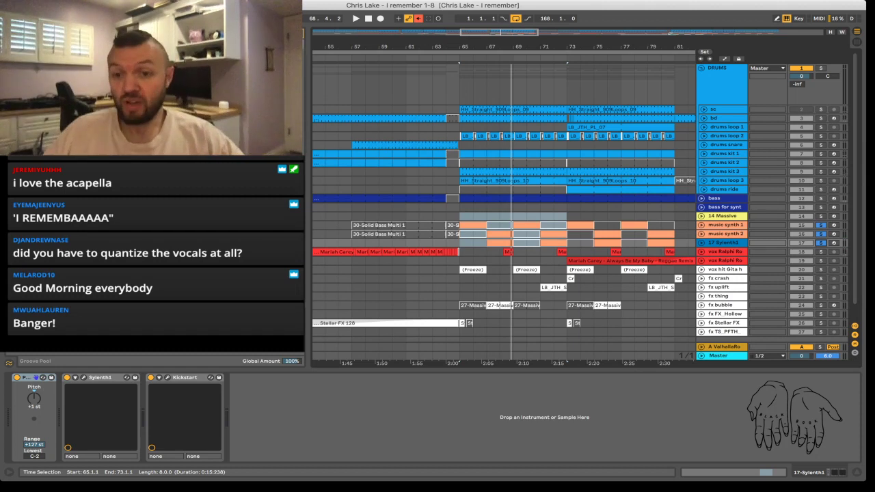
Solo only music synth 1 and audition it from bar 65 with its device chain shown
click(723, 216)
click(723, 225)
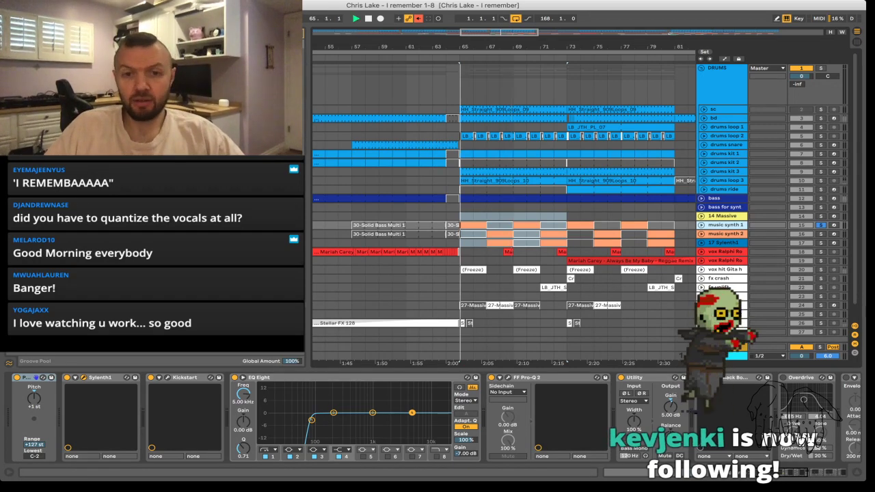
key(space)
key(space)
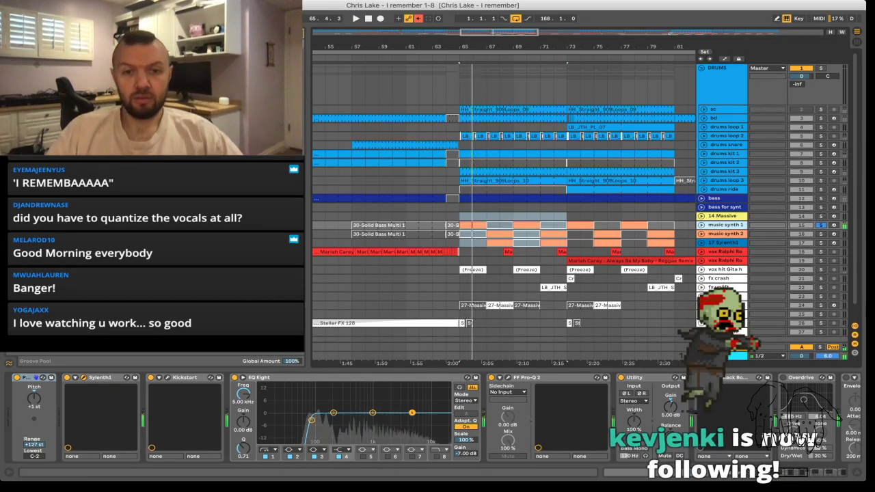
Open the music synth 1 MIDI clip at bar 65 and audition its notes soloed
double_click(473, 225)
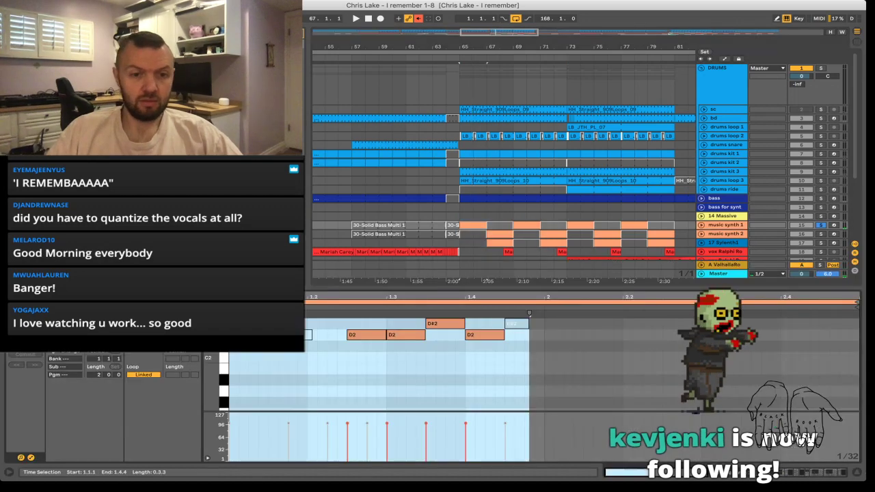
key(space)
key(space)
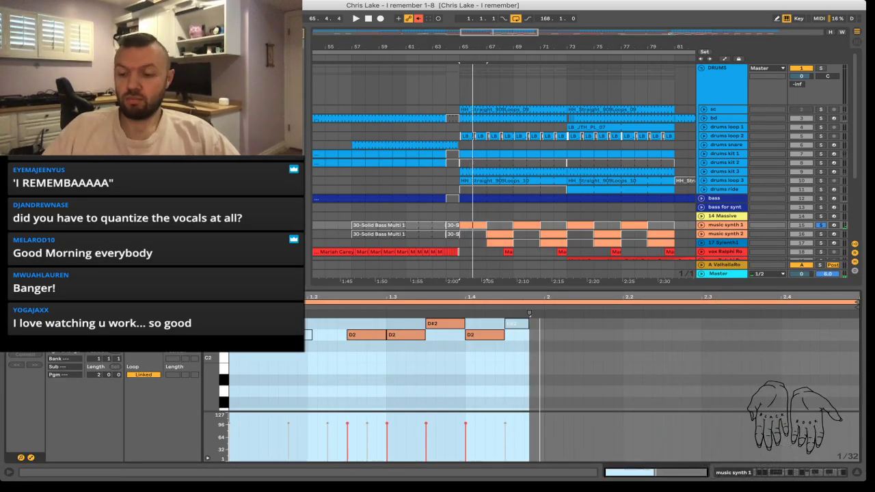
key(space)
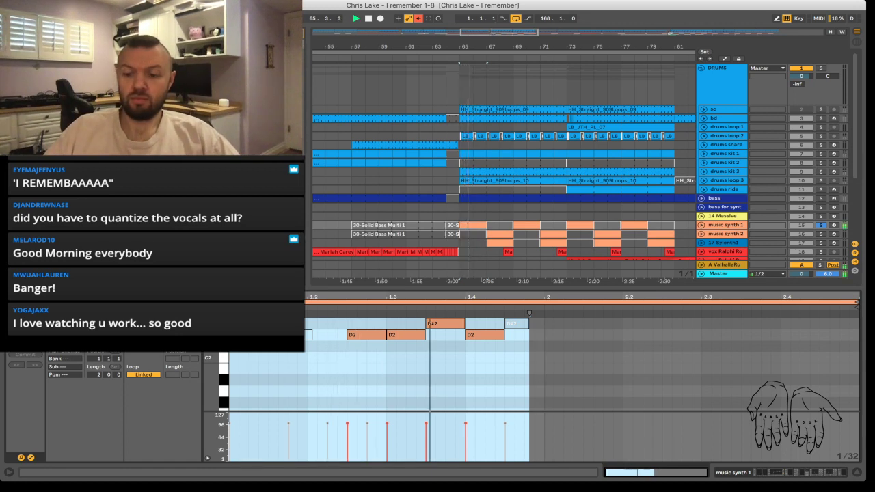
key(space)
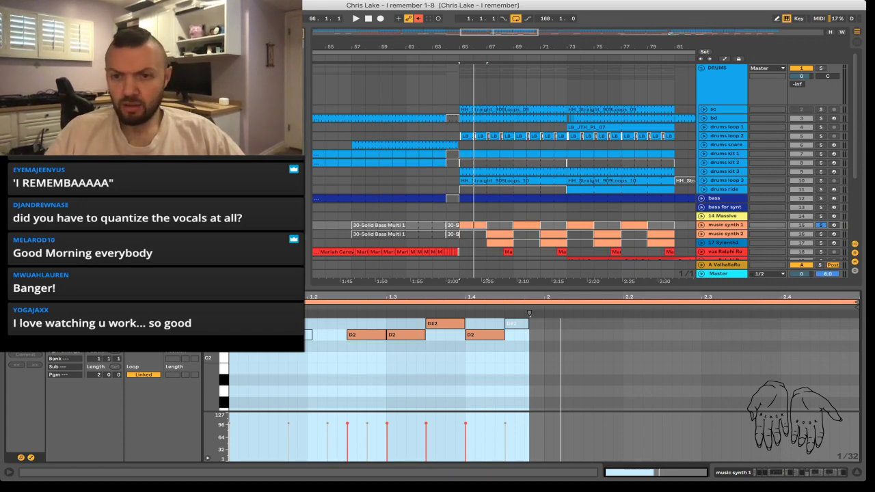
Return to the device view and look through music synth 1's whole effects chain
key(shift+Tab)
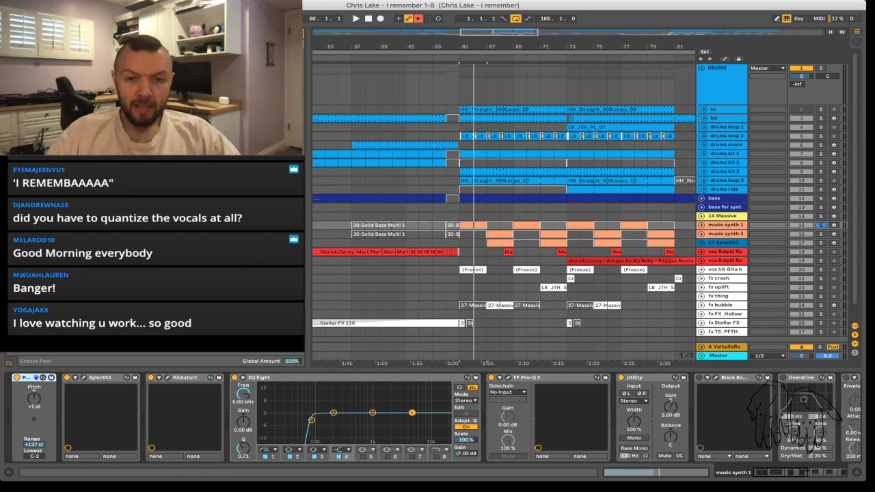
scroll(437, 417, right, 10)
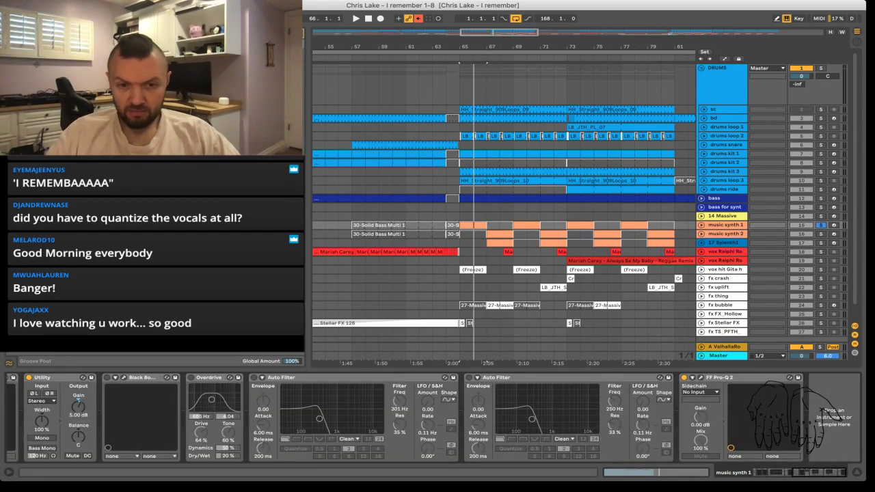
scroll(438, 417, left, 10)
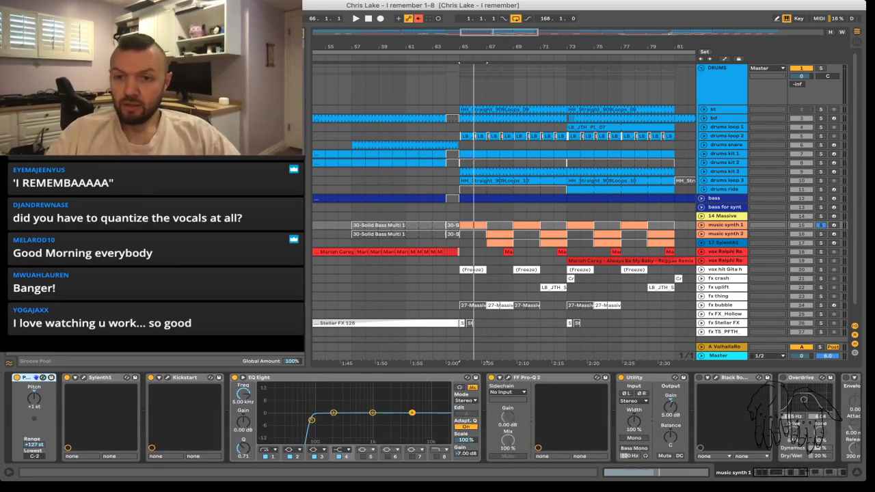
Move the solo from music synth 1 to music synth 2 and audition its clip from bar 67
key(s)
key(Down)
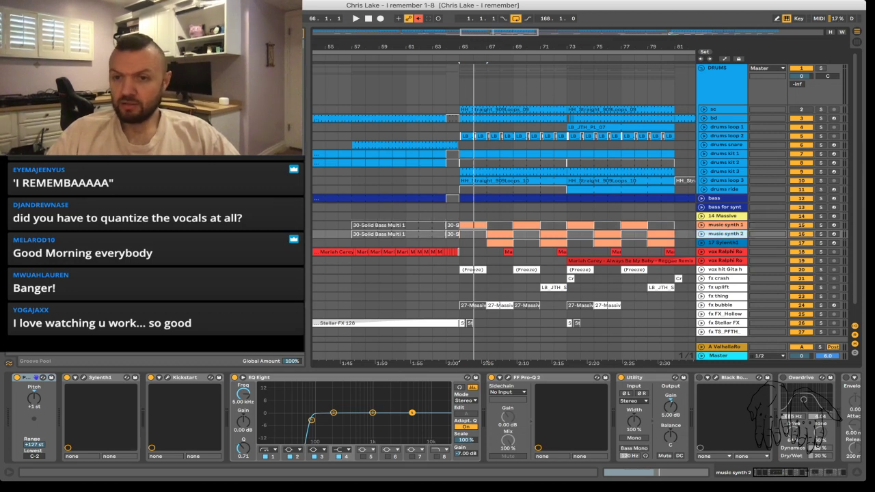
key(s)
key(space)
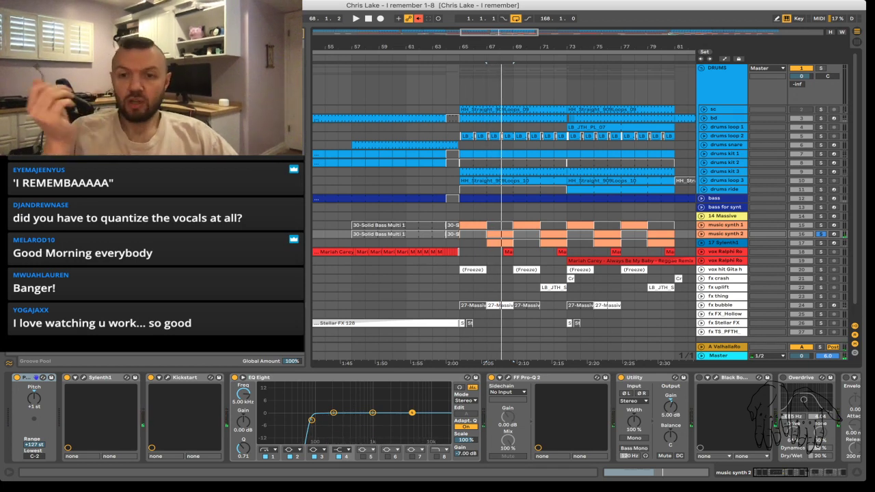
key(space)
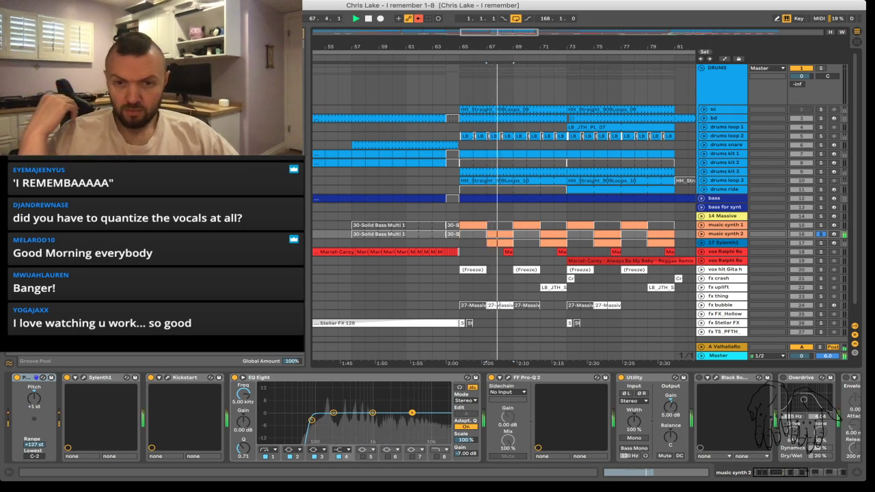
key(space)
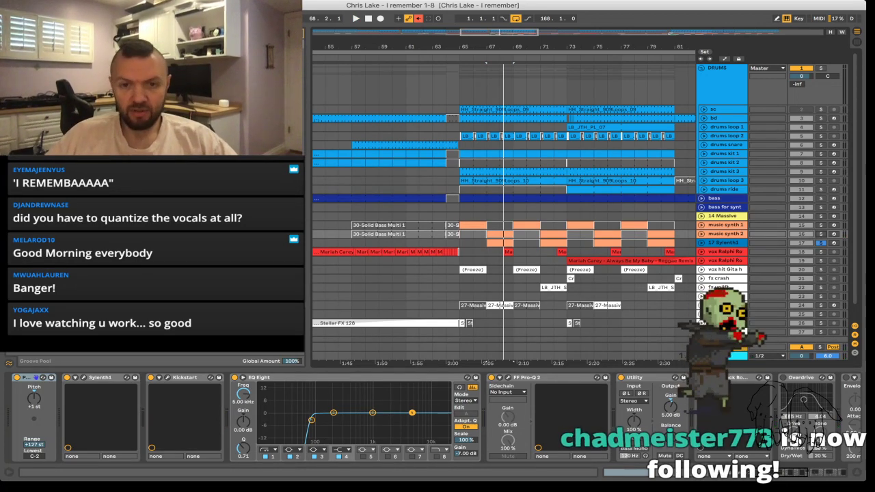
Audition 17 Sylenth1 soloed from bar 67, and again with music synth 2 soloed alongside it
key(space)
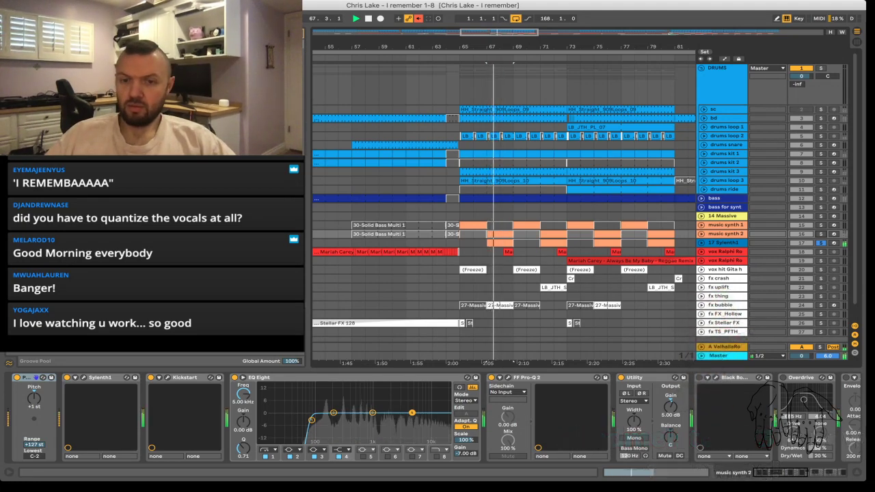
key(space)
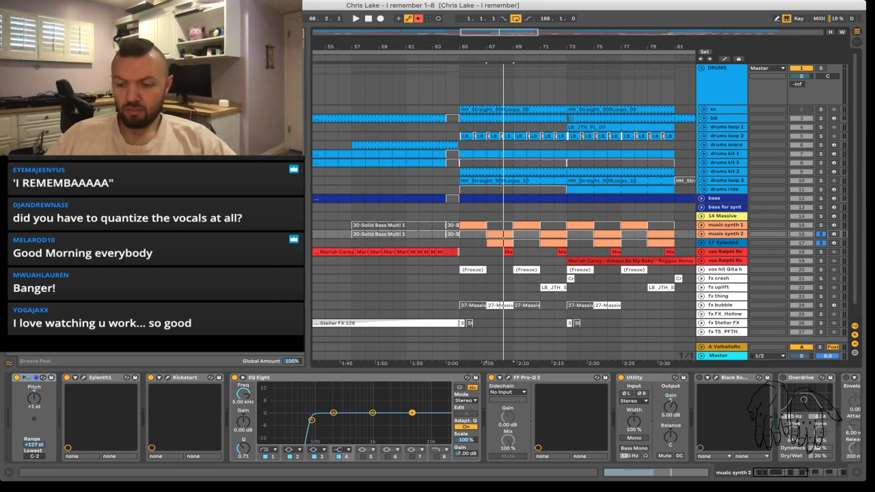
key(space)
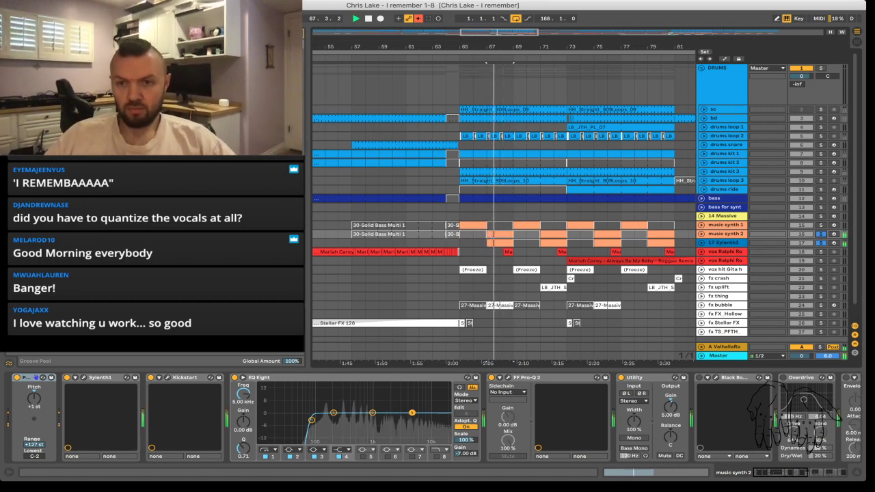
key(space)
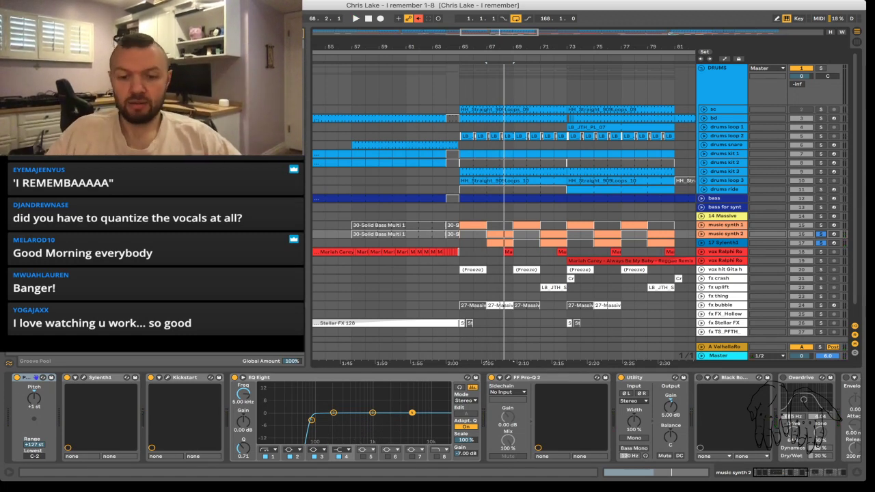
Clear the synth solos and play the full mix from bar 67
key(s)
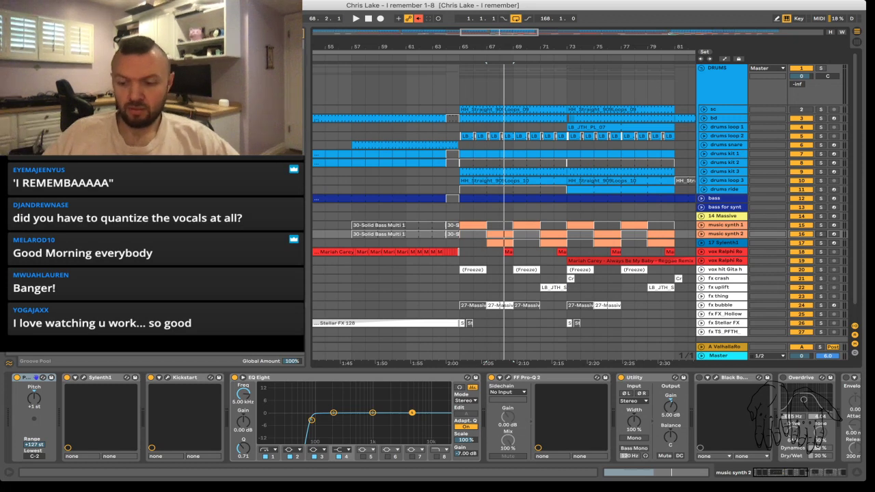
key(space)
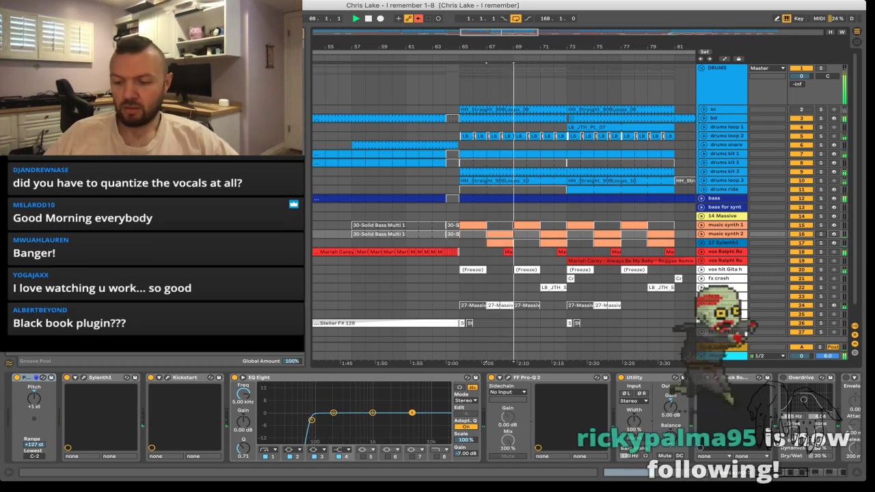
key(space)
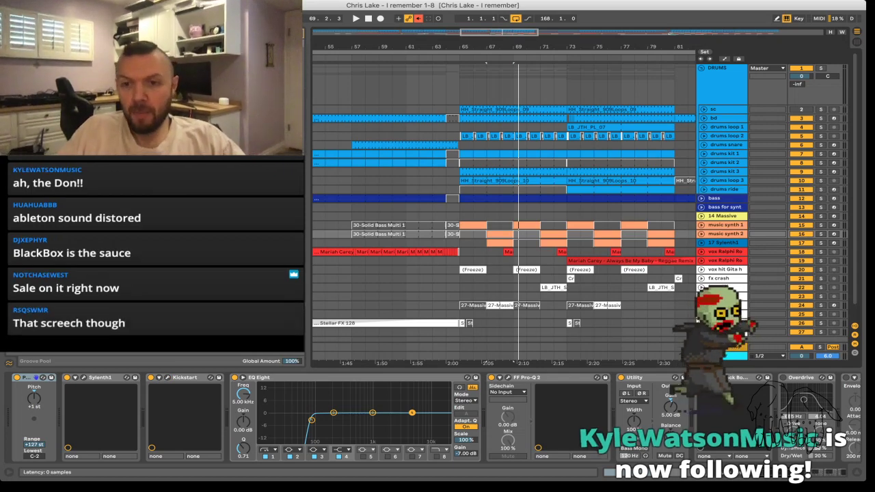
Show the device chains of 17 Sylenth1 and the vox hit track, and audition the vox hit's frozen clip soloed from bar 65
click(723, 243)
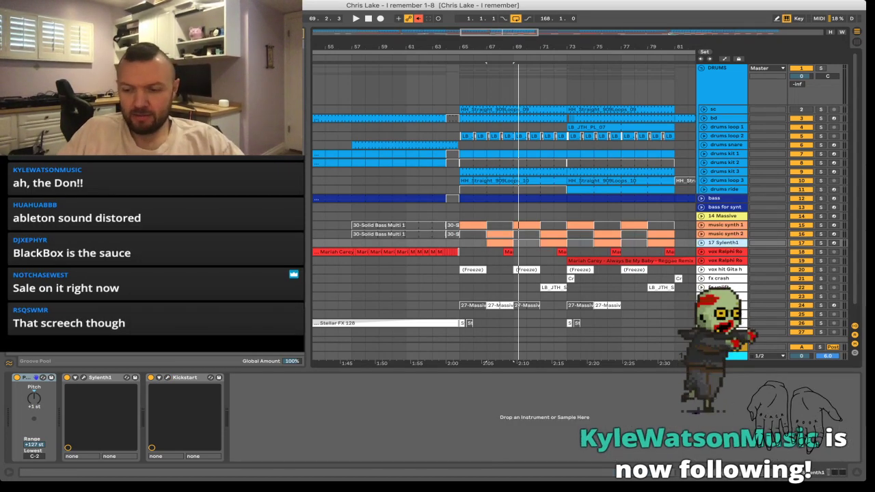
click(724, 269)
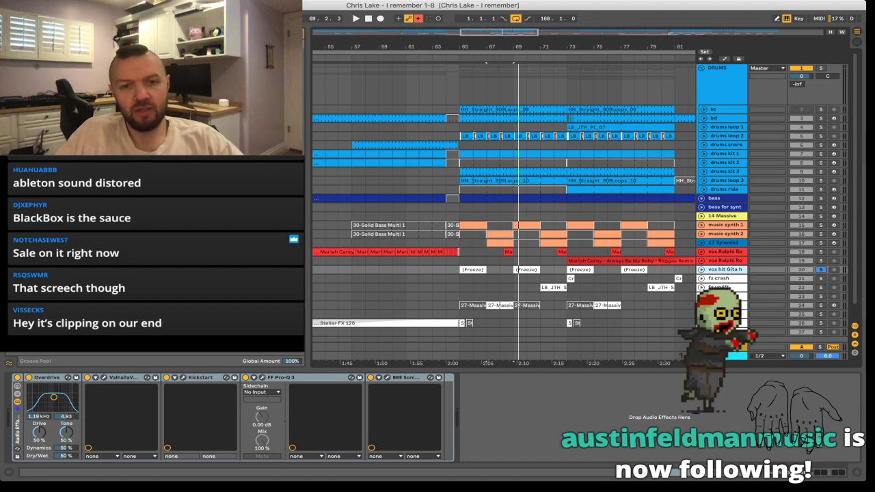
click(472, 269)
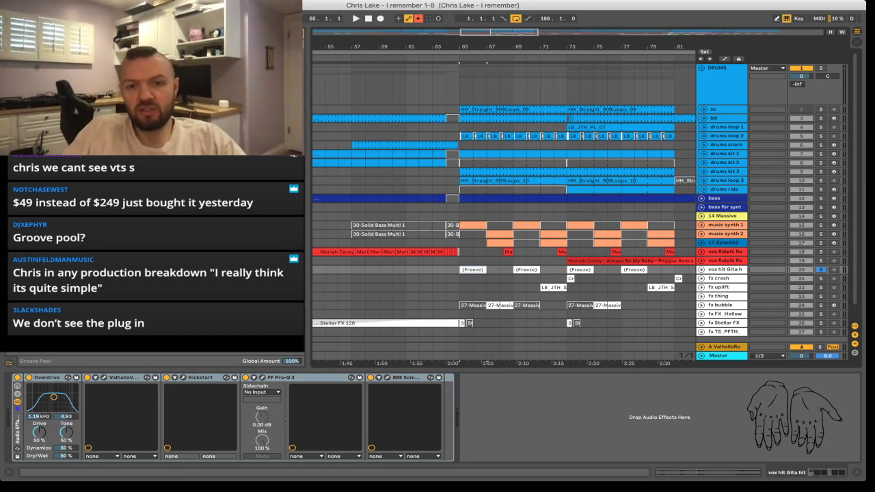
key(space)
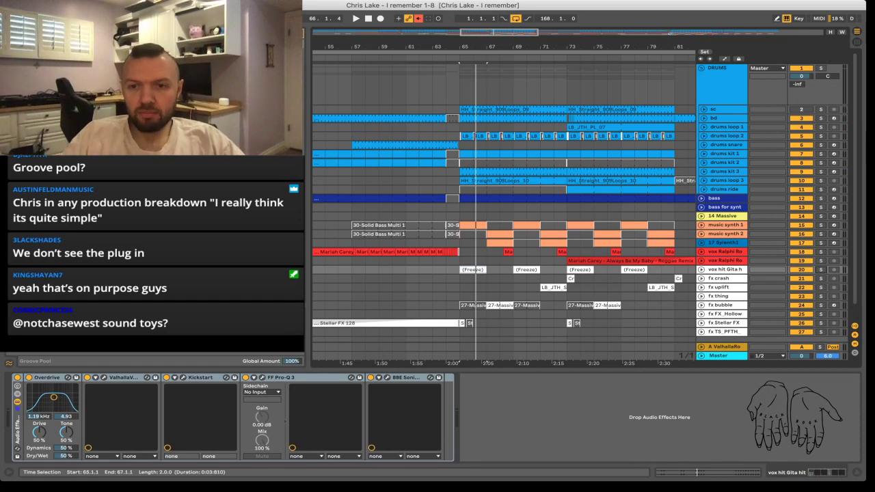
Show the device chains of fx crash, vox hit and fx Stellar FX, and play briefly from bar 65, soloing vox hit
click(722, 278)
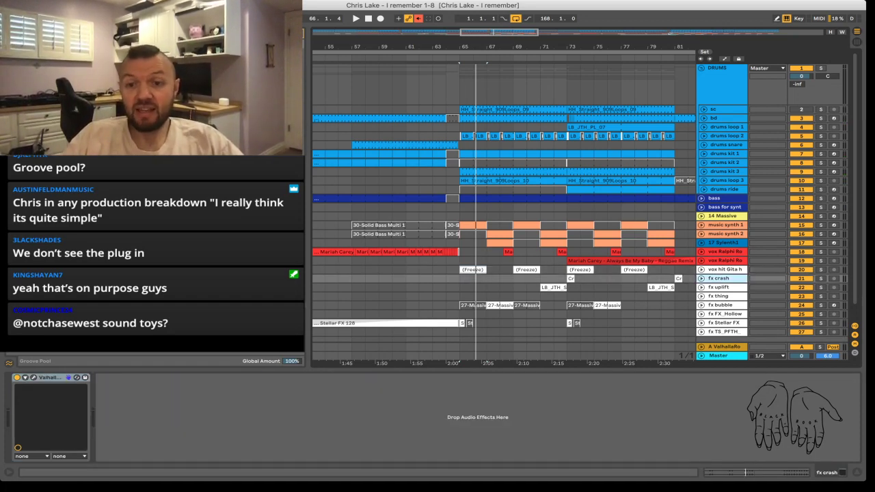
click(722, 269)
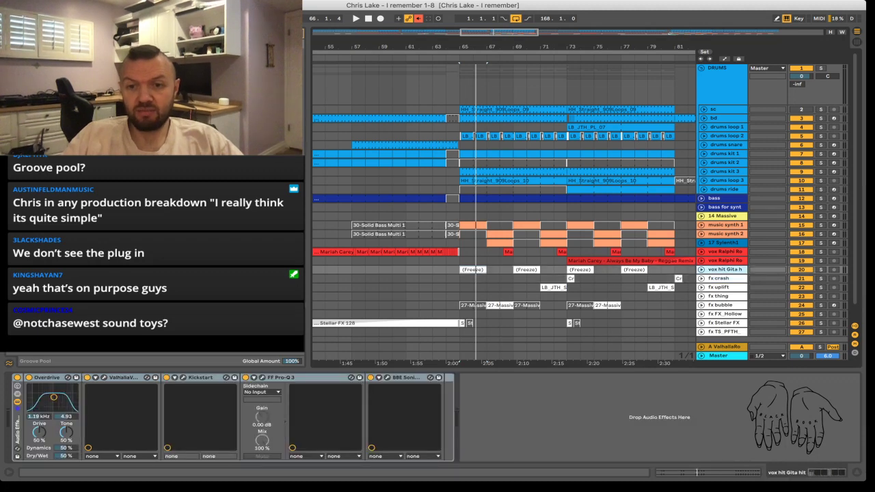
click(722, 322)
key(space)
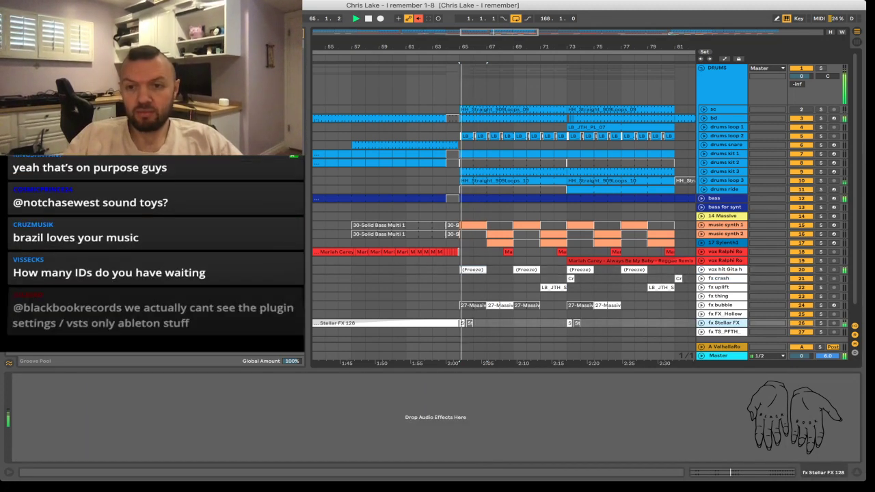
click(821, 270)
key(space)
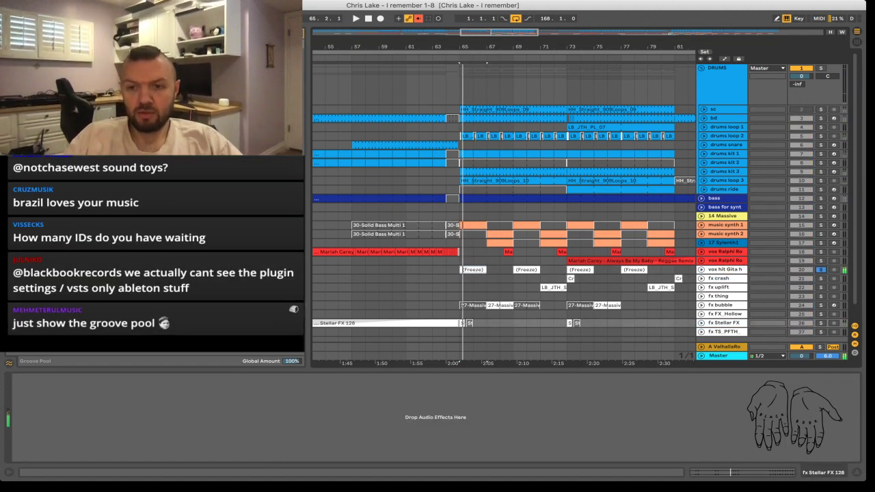
Solo all tracks from vox hit through fx TS_PFTH together and audition them from bar 65
click(722, 332)
click(722, 269)
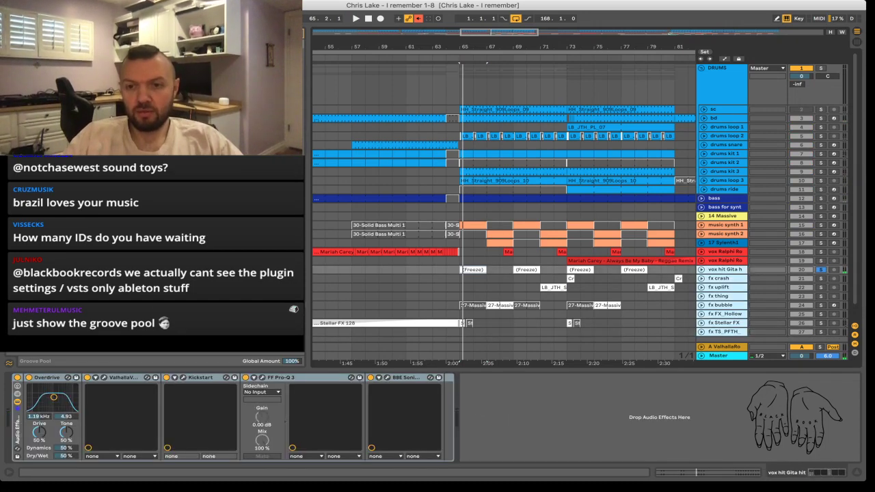
shift+click(722, 332)
key(s)
key(space)
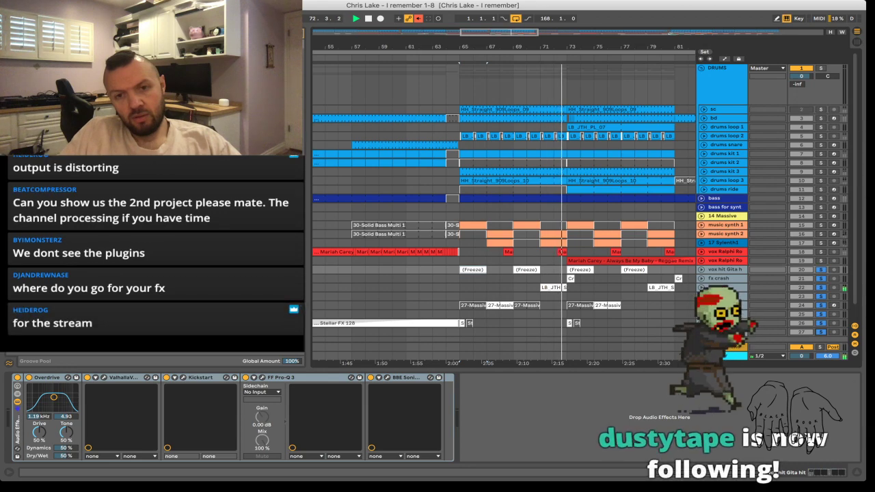
scroll(504, 205, down, 8)
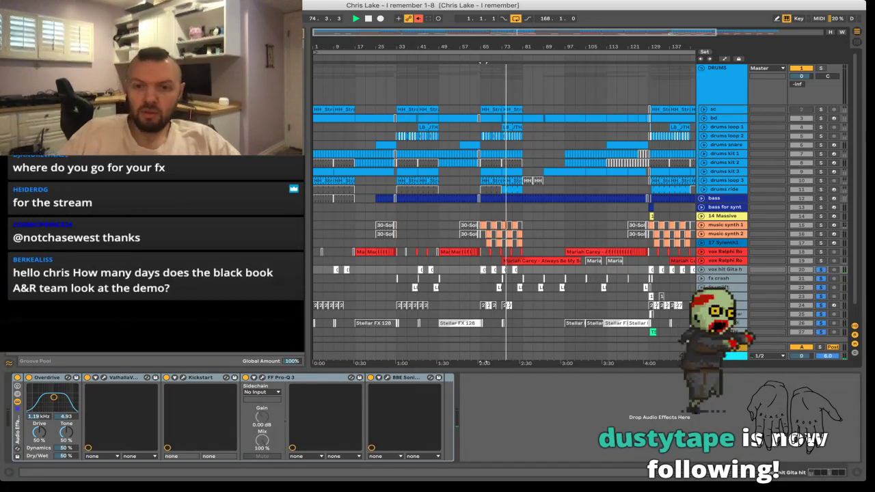
key(space)
Unfold the tracks to show the fx clips and audition the soloed vox hit and fx tracks from bar 127
scroll(504, 328, up, 5)
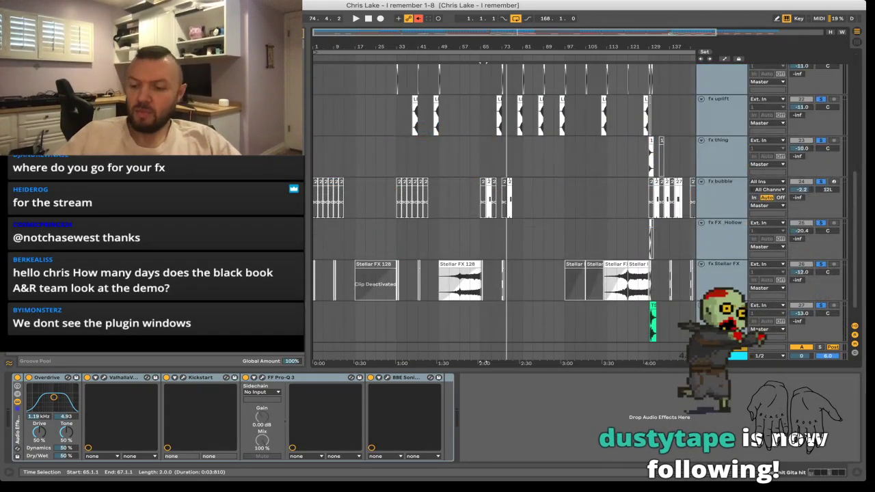
scroll(504, 205, right, 3)
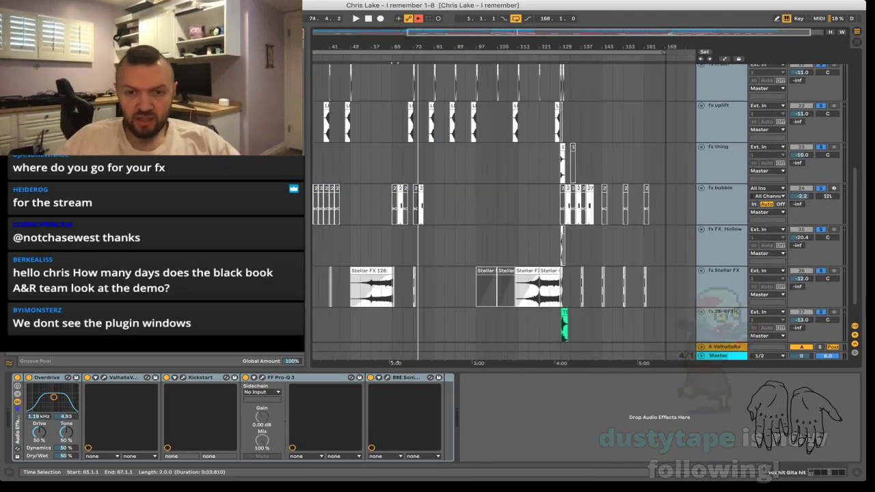
scroll(504, 206, down, 1)
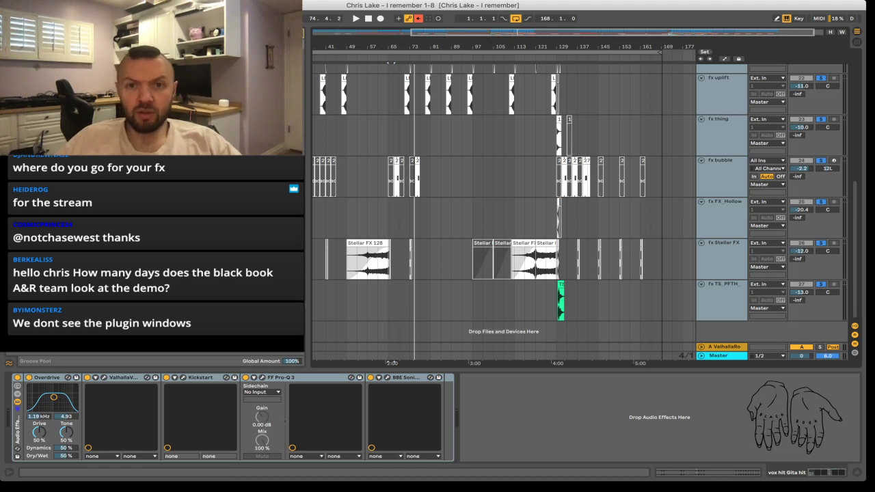
key(space)
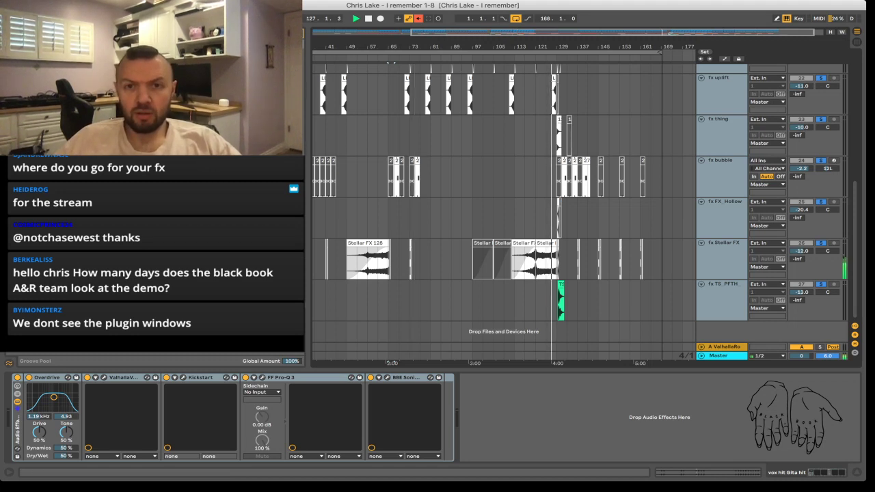
scroll(557, 205, up, 2)
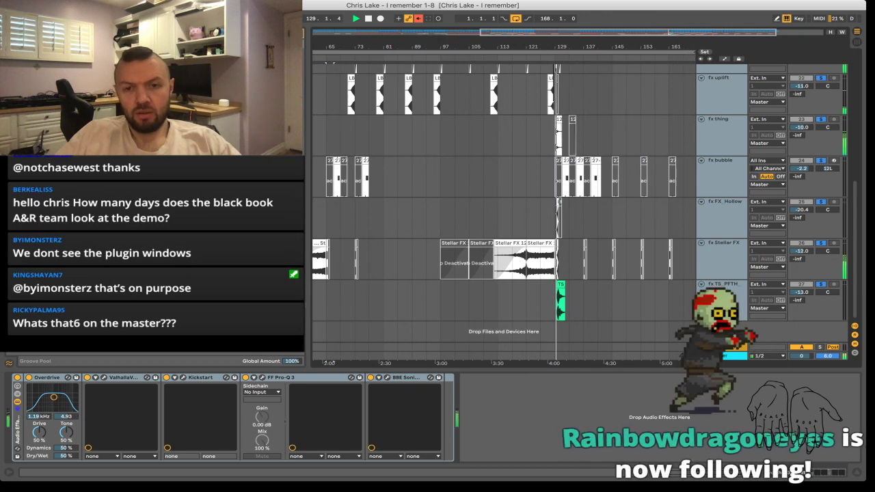
key(plus)
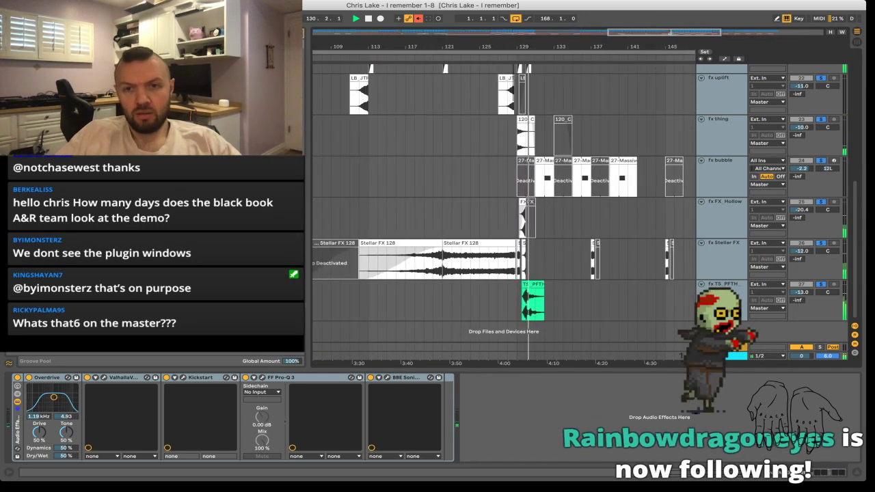
key(minus)
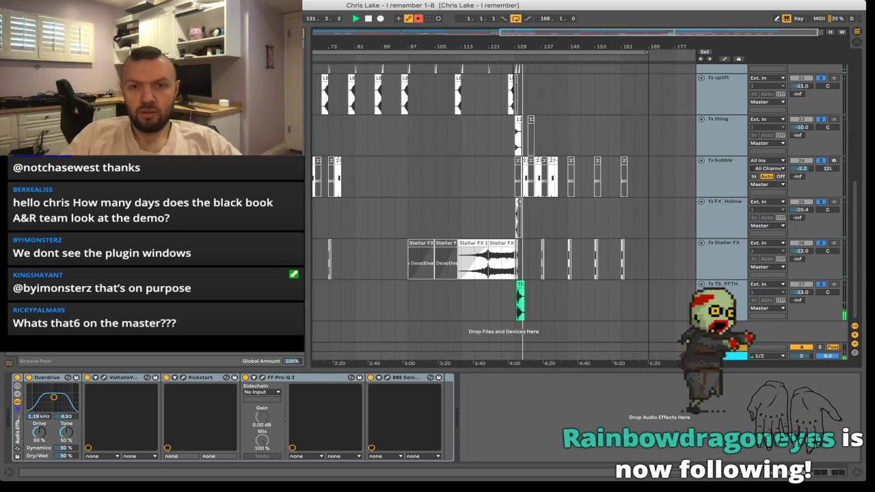
key(plus)
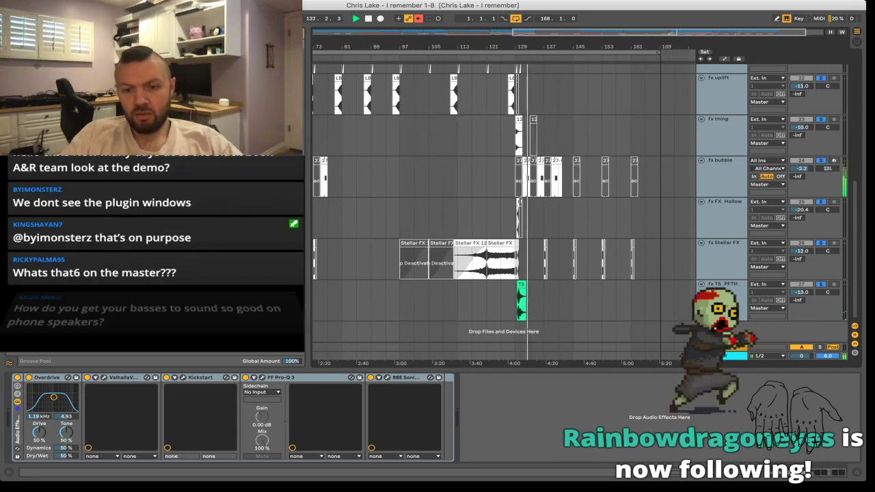
Clear the fx solos, fold all tracks and play the full mix again from bar 127
scroll(503, 205, up, 2)
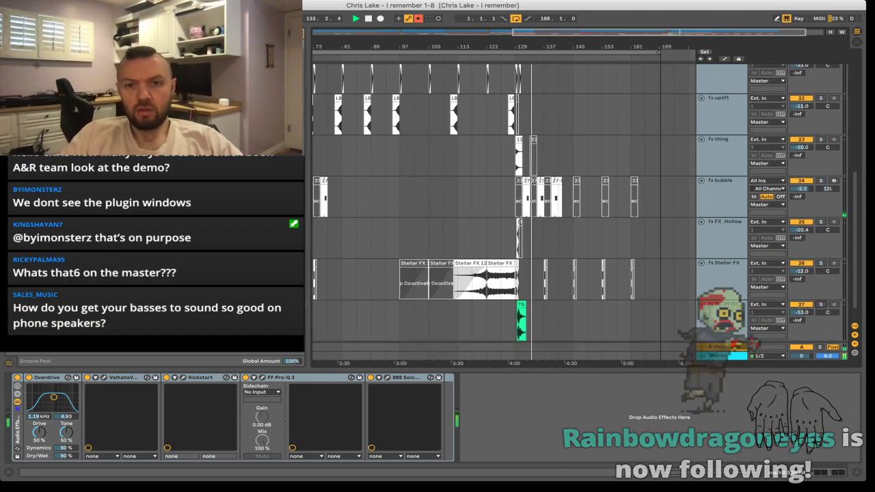
key(alt+u)
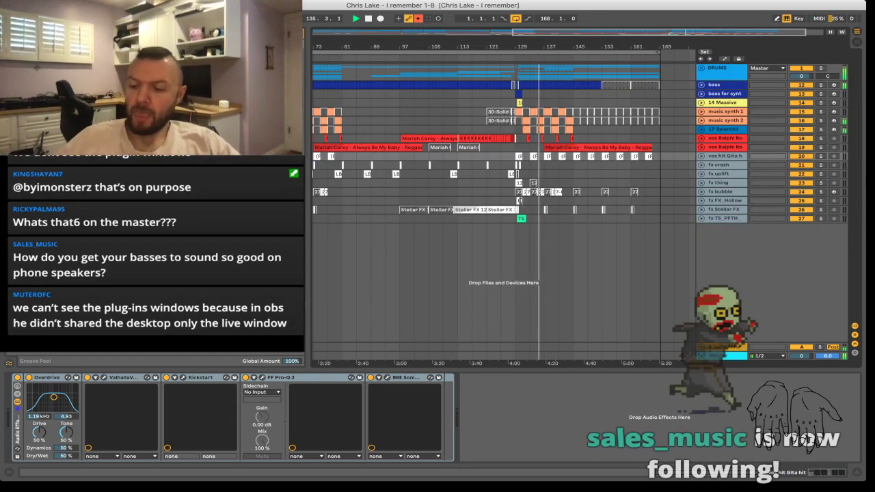
key(space)
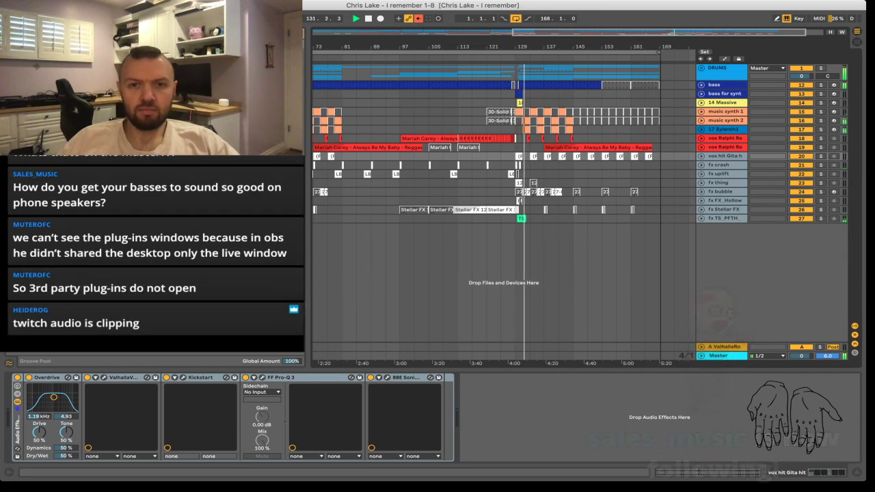
key(space)
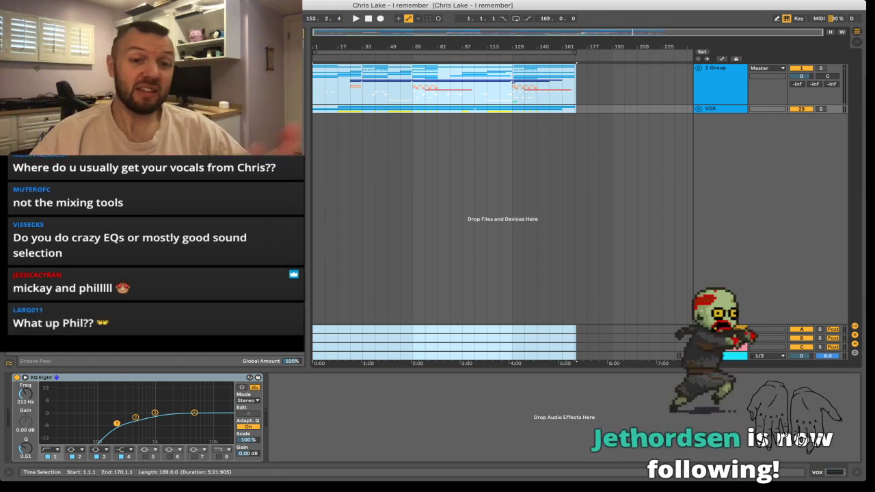
Show the Auto Filter on 1-Group and unfold the groups to show the tracks inside 1-Group and VOX
click(720, 83)
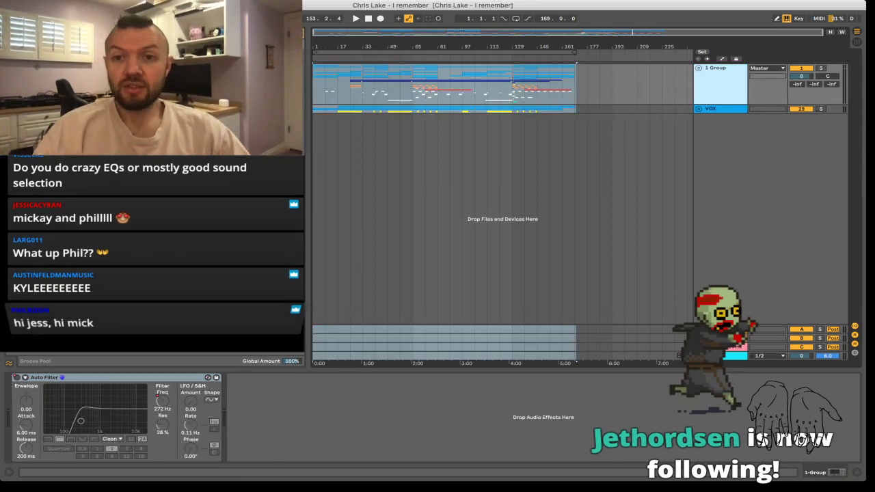
key(u)
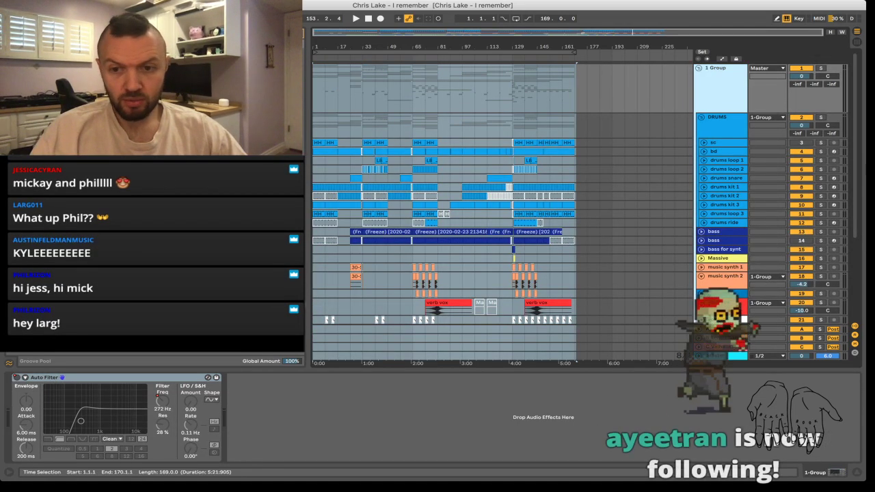
scroll(503, 205, down, 5)
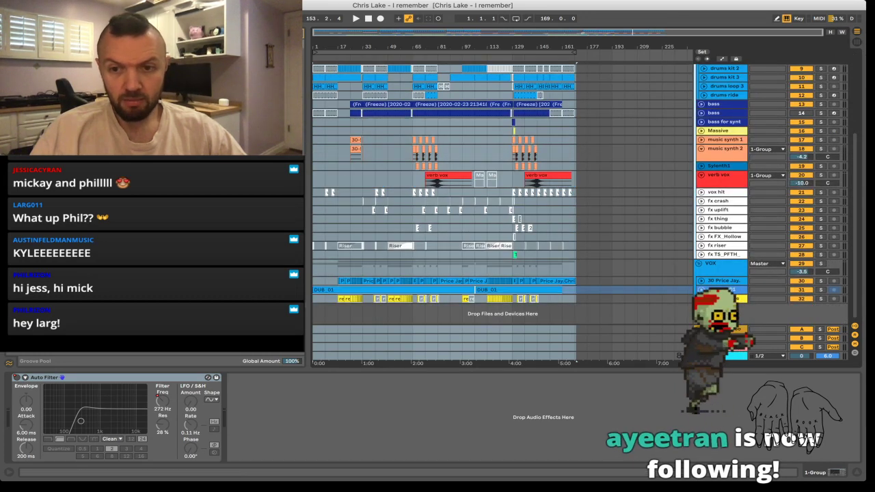
Show the VOX group's EQ Eight and vocal track 30's device chain, and unfold track 30 inside the group
click(721, 264)
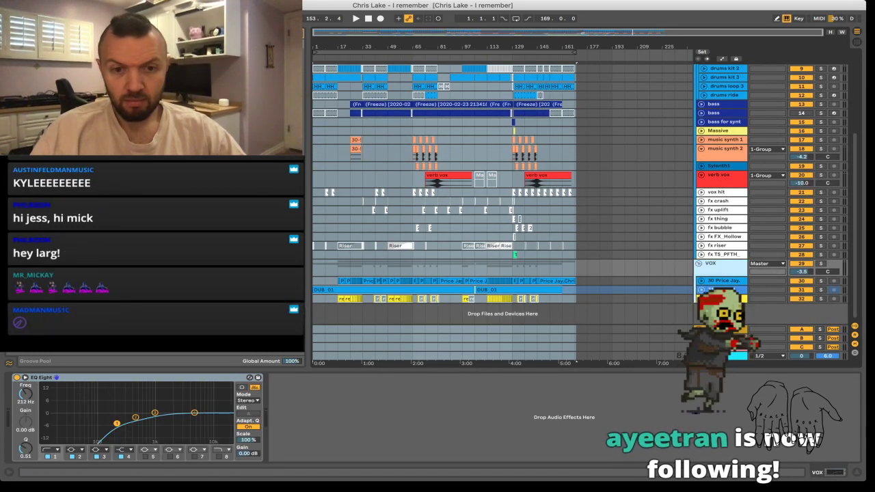
click(721, 280)
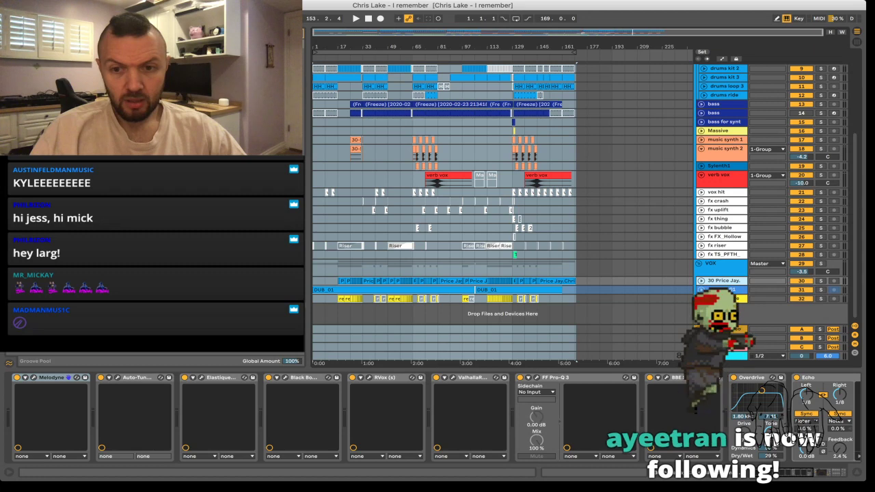
key(u)
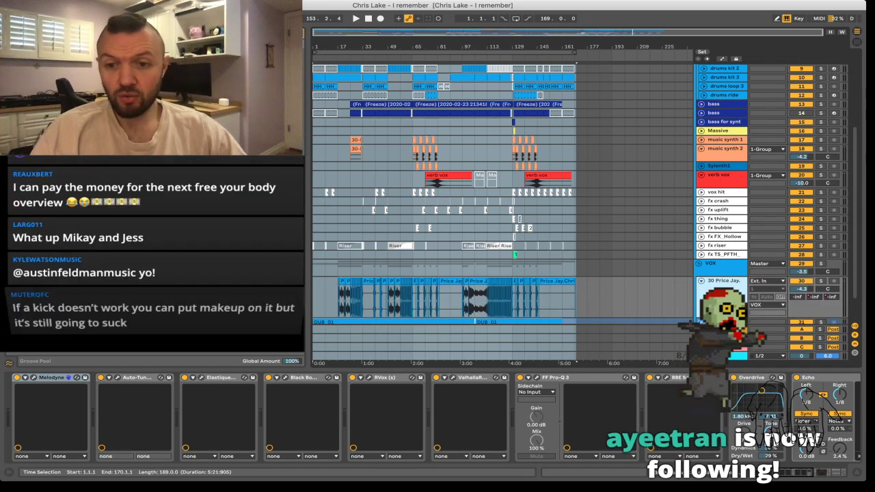
scroll(513, 195, down, 2)
click(701, 290)
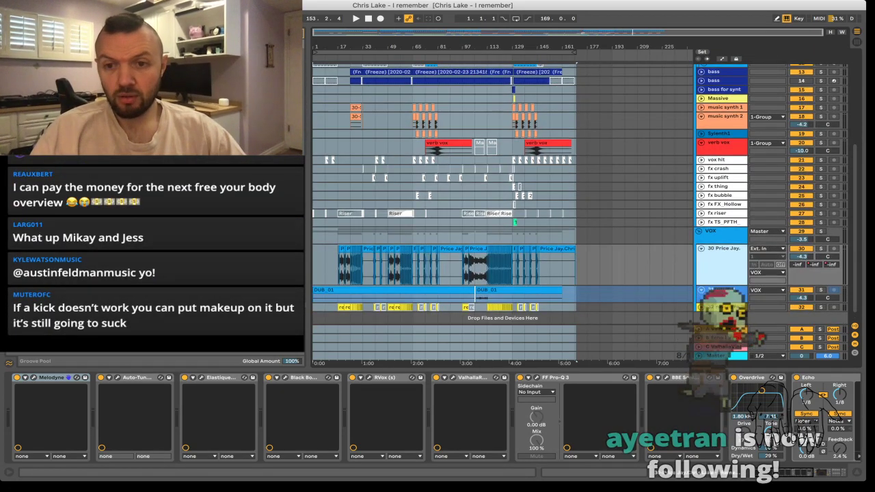
click(721, 231)
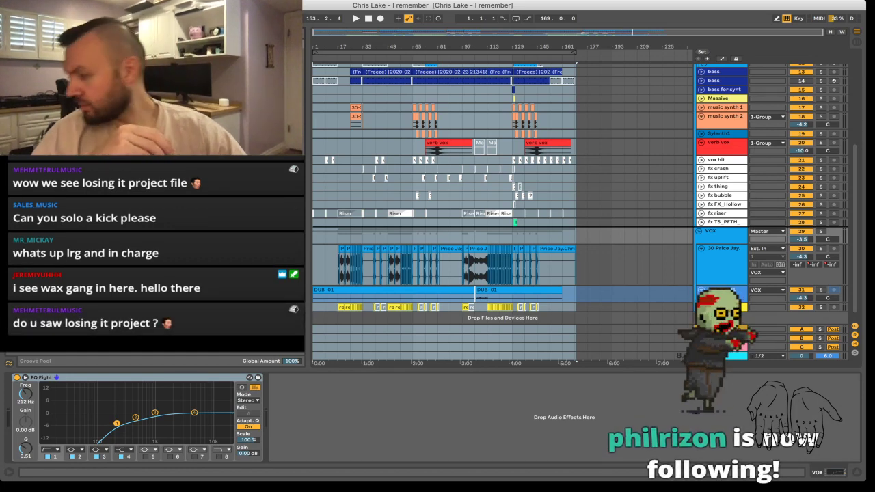
Undo the removal of the two red vox sample tracks above the VOX group and solo both
key(super+z)
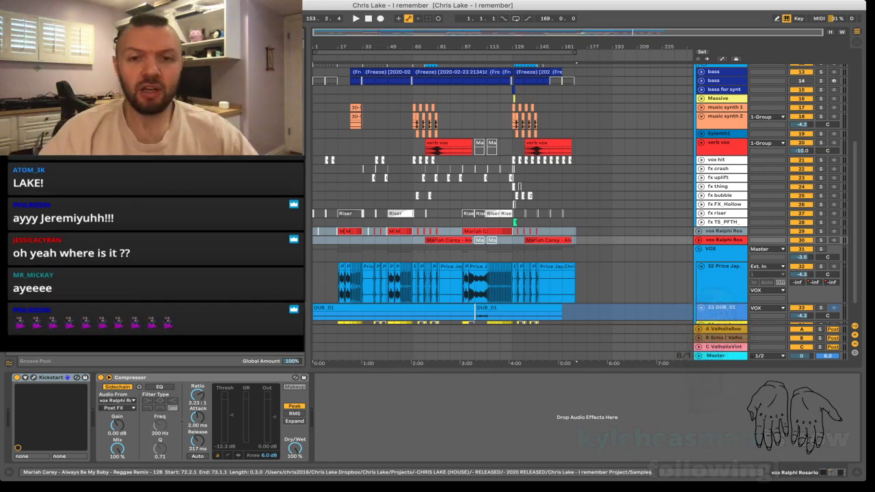
scroll(503, 205, down, 2)
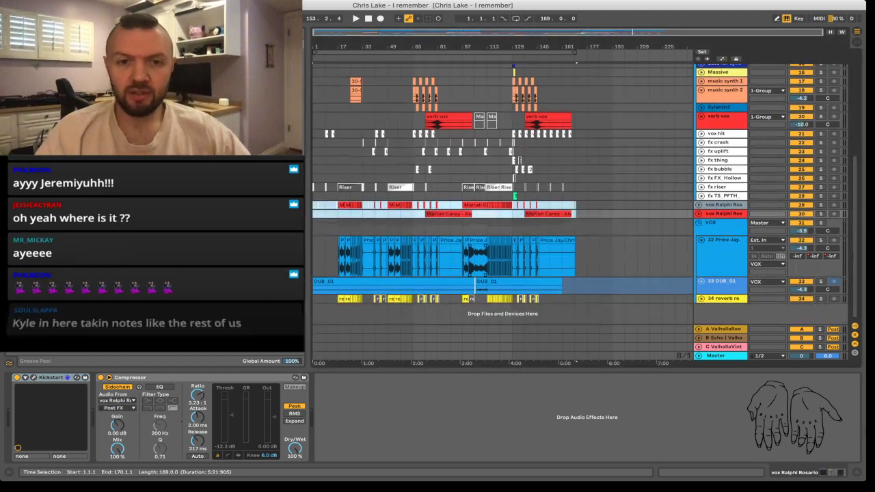
key(s)
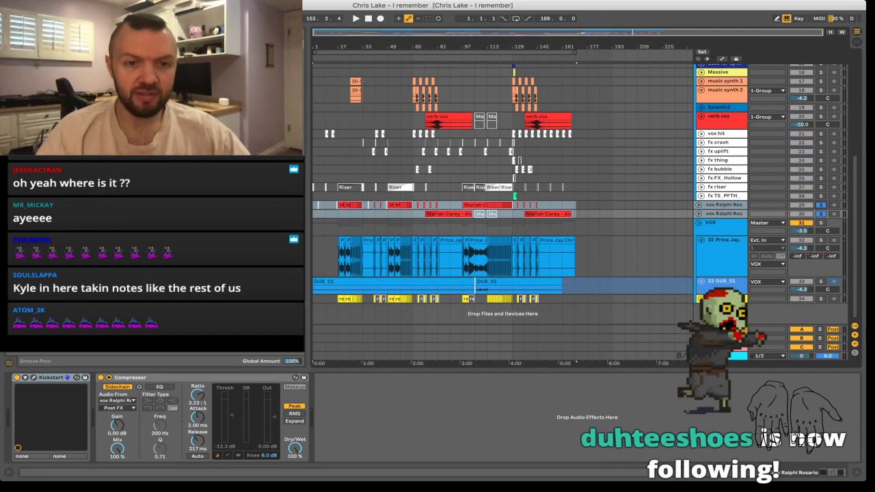
Audition the two soloed vox sample tracks from the song's start and from bar 17
key(space)
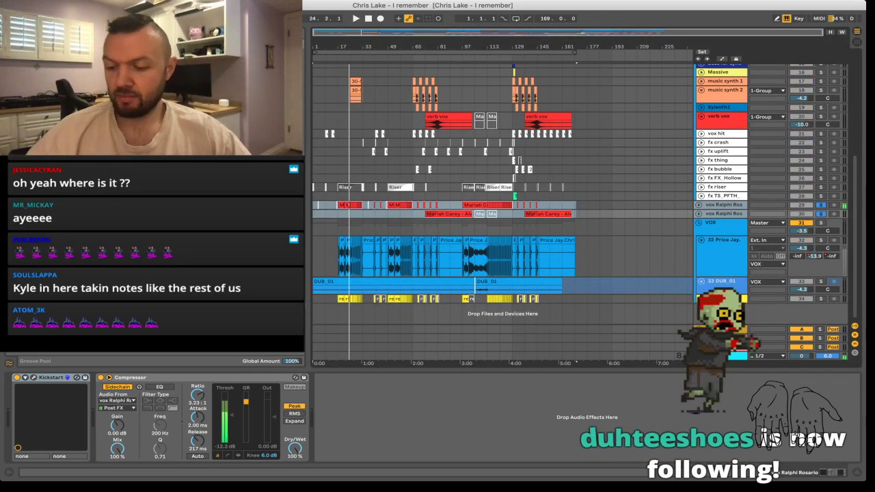
key(space)
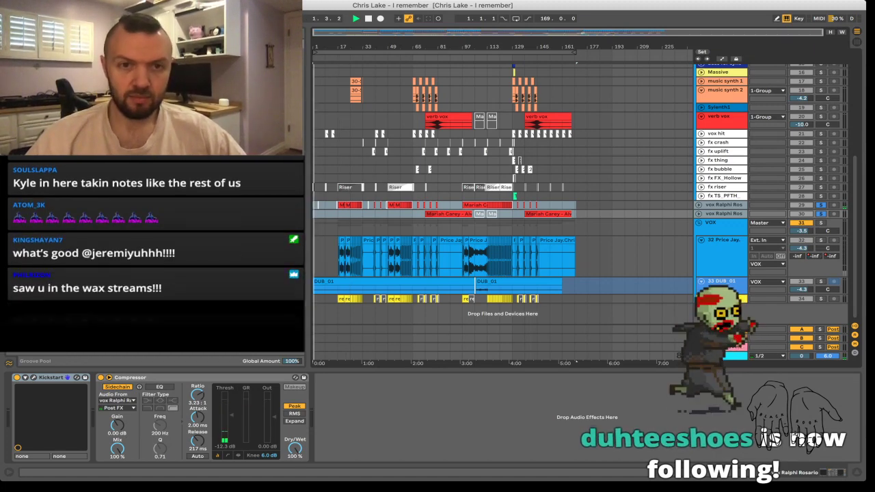
click(341, 58)
drag(342, 46, 342, 89)
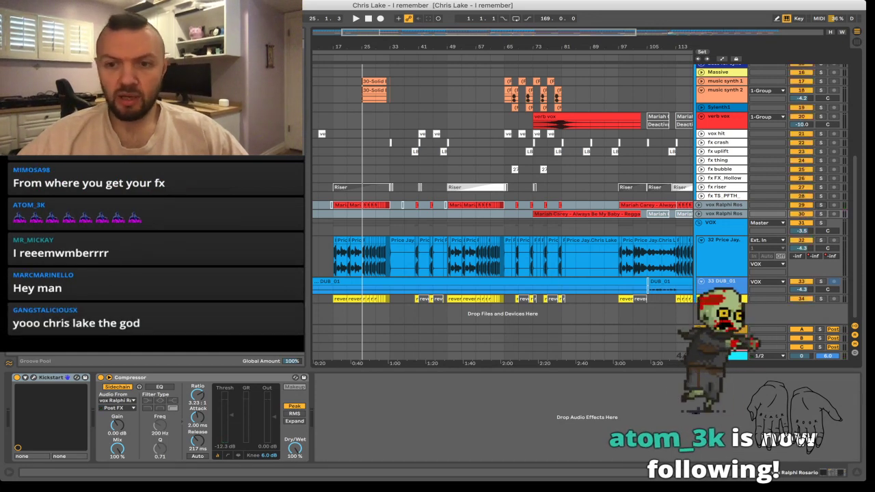
Show the VOX group's EQ Eight and solo the group together with its Price Jay and DUB_01 tracks
click(720, 223)
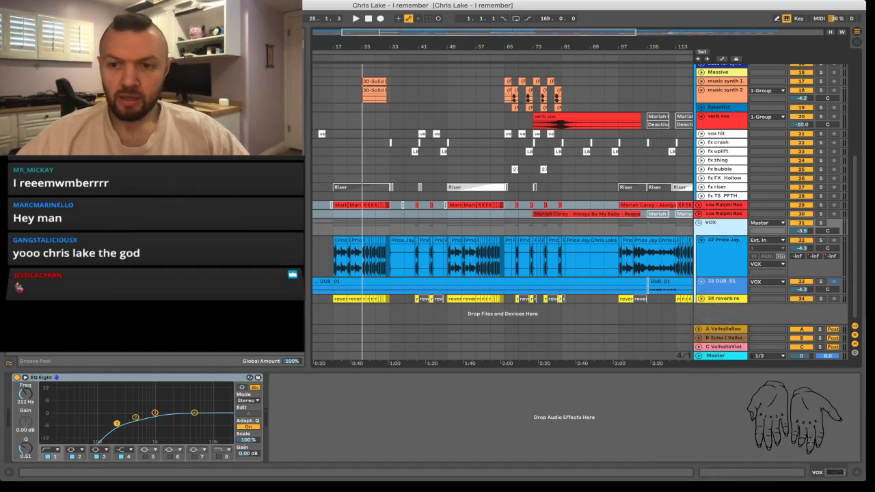
click(821, 223)
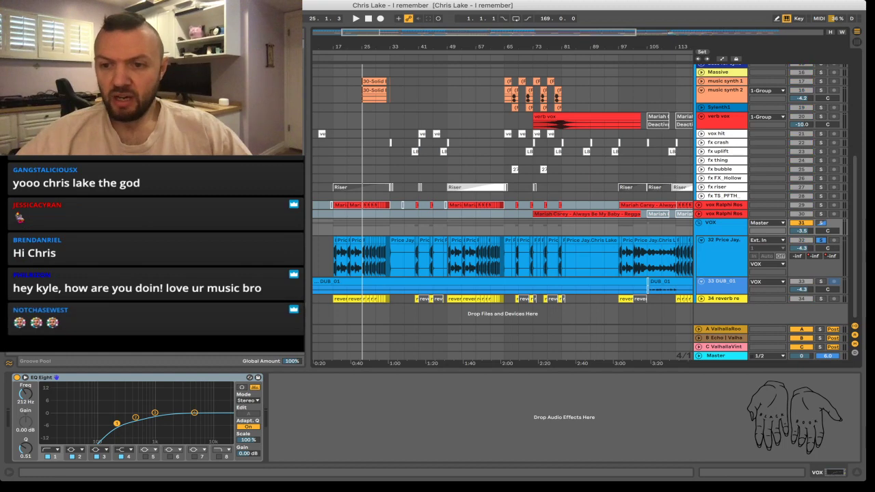
click(821, 281)
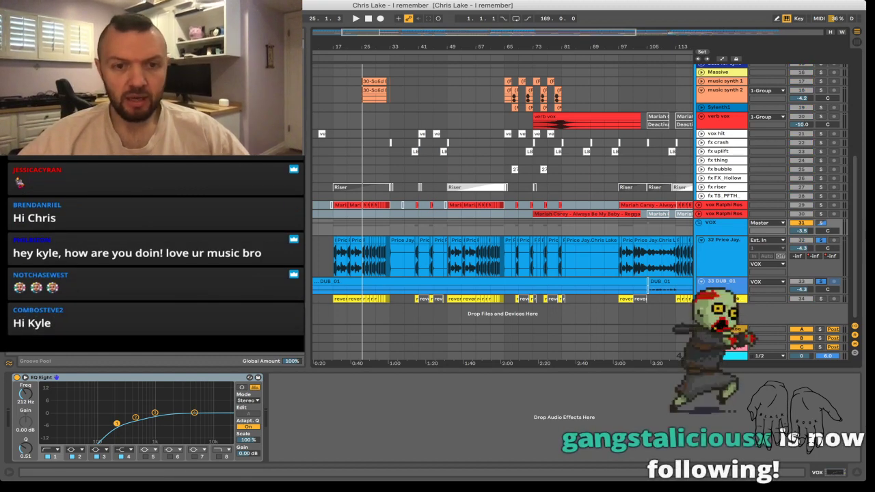
Audition the soloed VOX group from bar 17 and show the Price Jay vocal track's device chain
drag(331, 46, 332, 171)
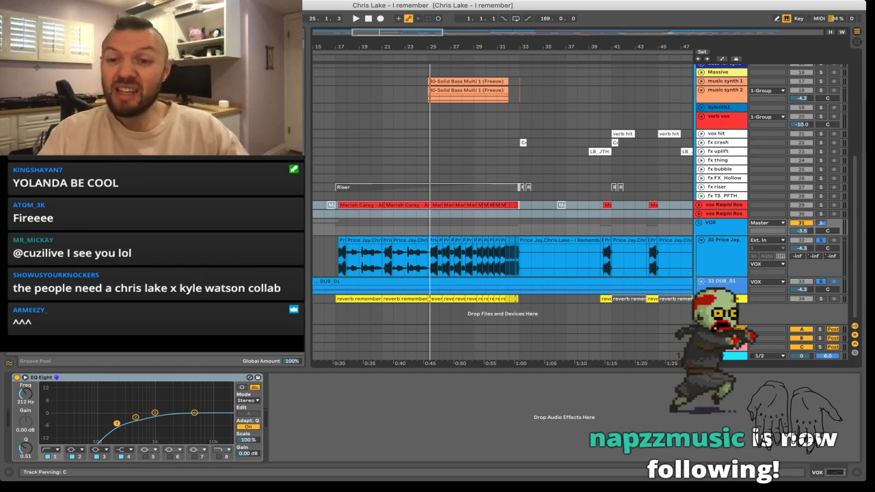
key(super+a)
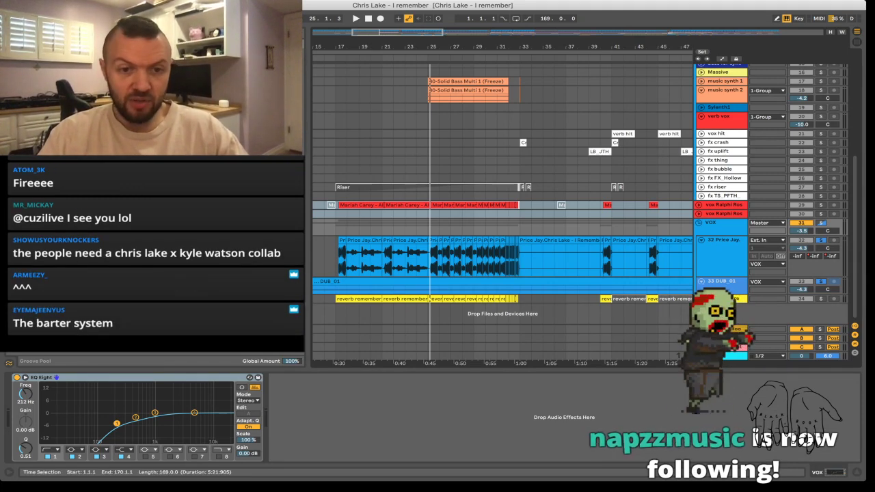
click(336, 257)
key(space)
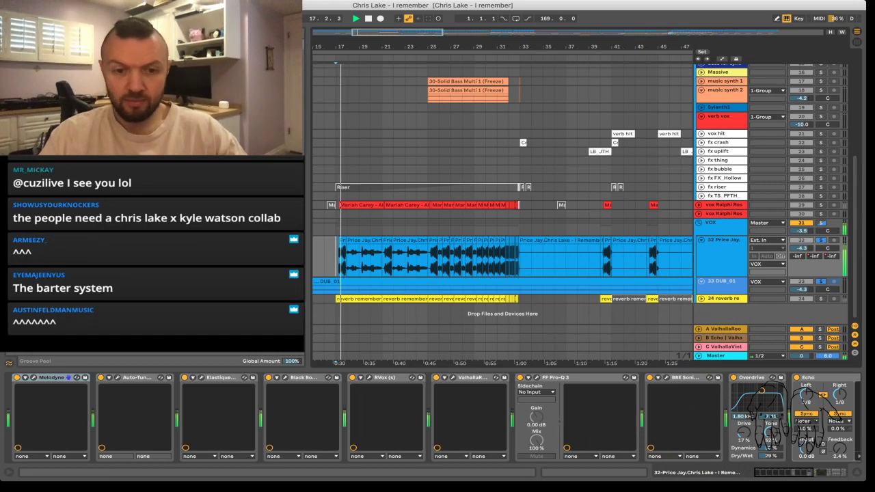
click(722, 249)
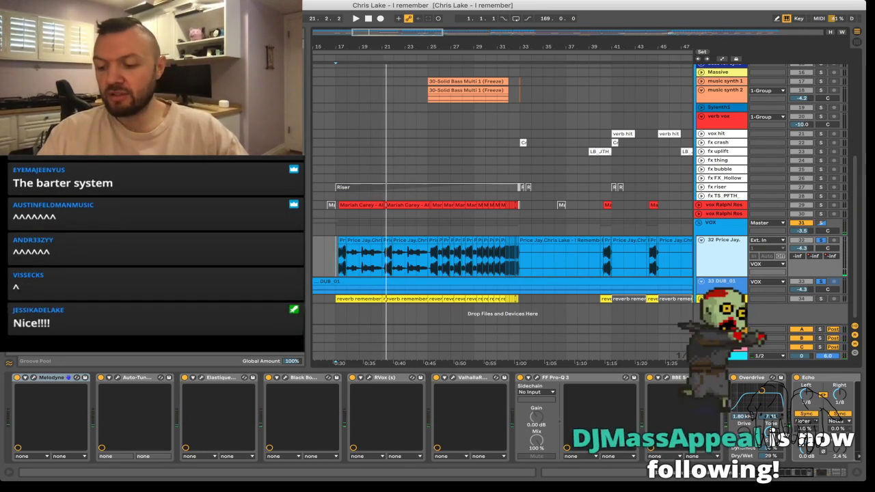
key(space)
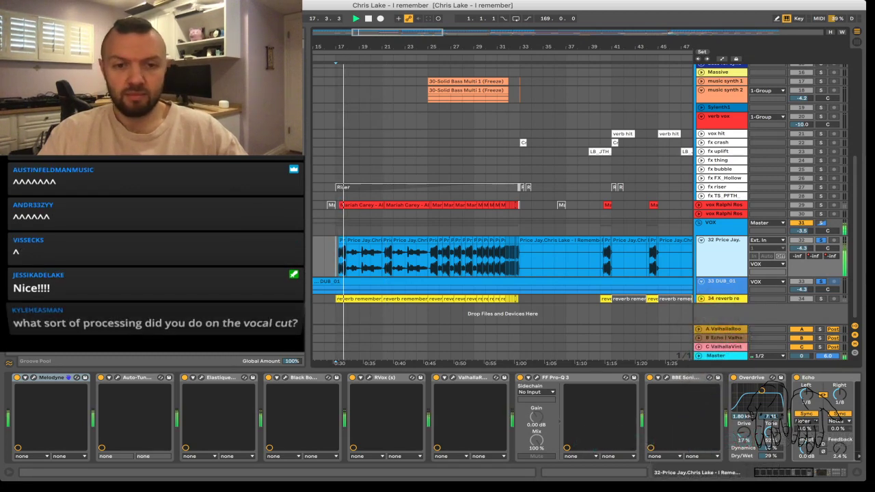
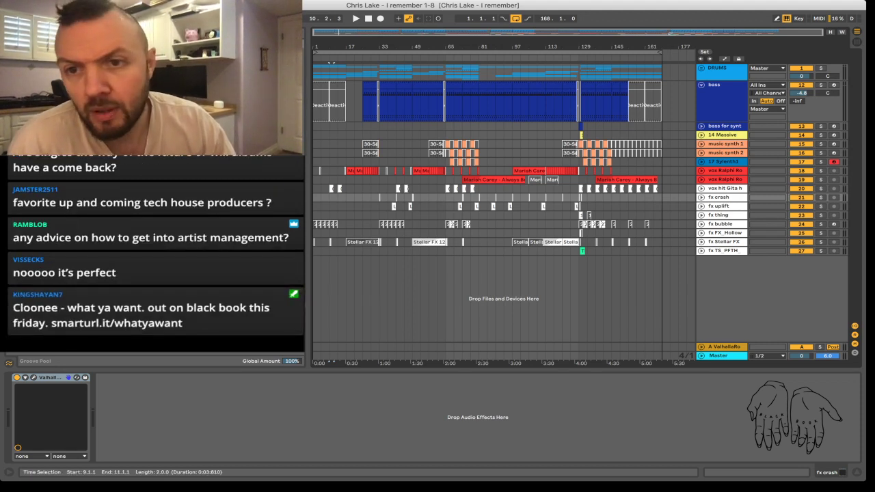
In the I remember 1-8 set, select bars 33 to 41 of the bass clip and audition the soloed bass
drag(380, 106, 396, 105)
key(space)
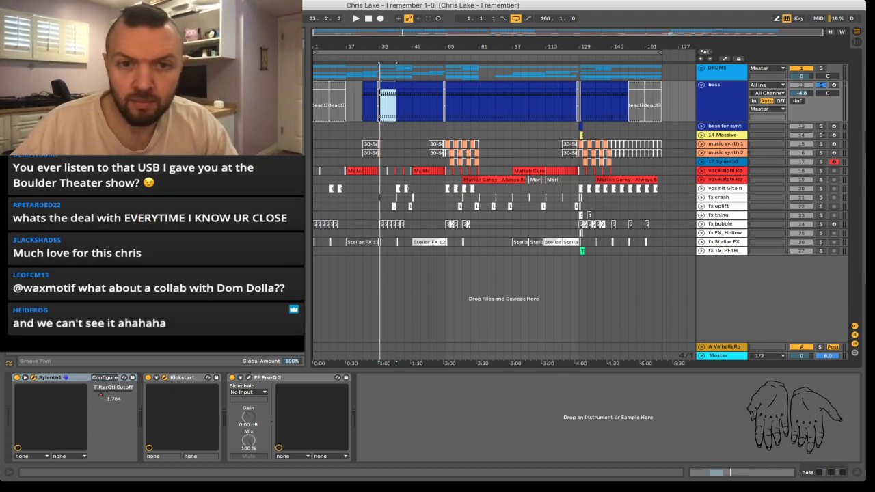
key(space)
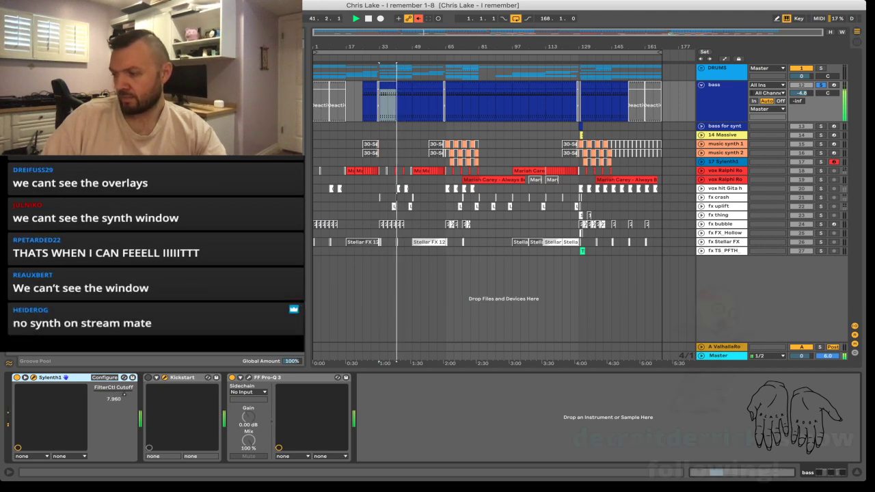
key(space)
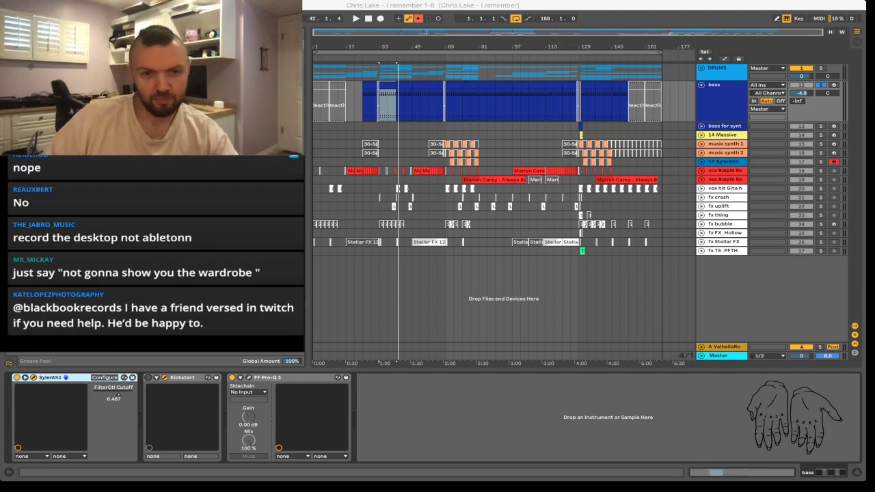
Close the Display Capture settings in Streamlabs OBS and switch to Ableton Live to show the bass plugin windows
click(537, 322)
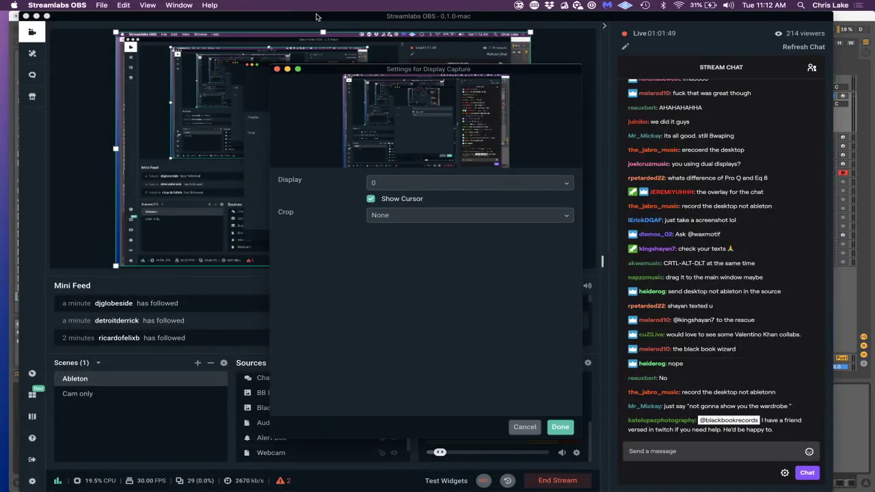
click(278, 70)
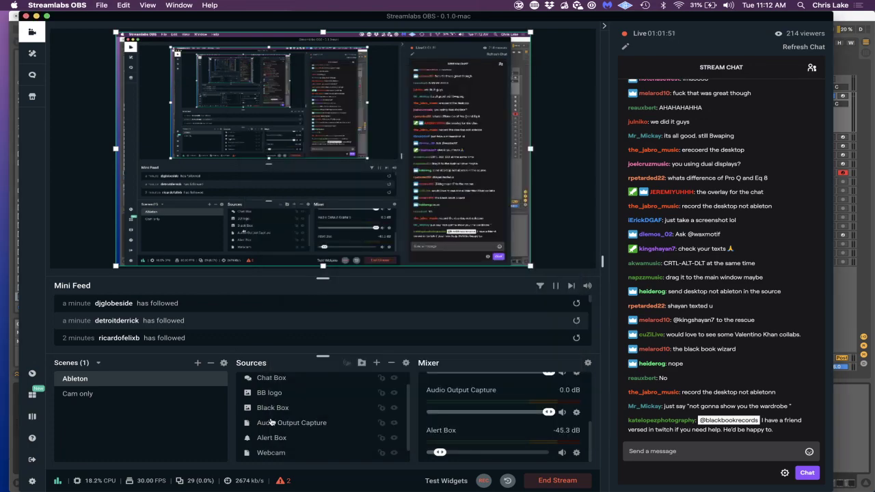
key(ctrl+Up)
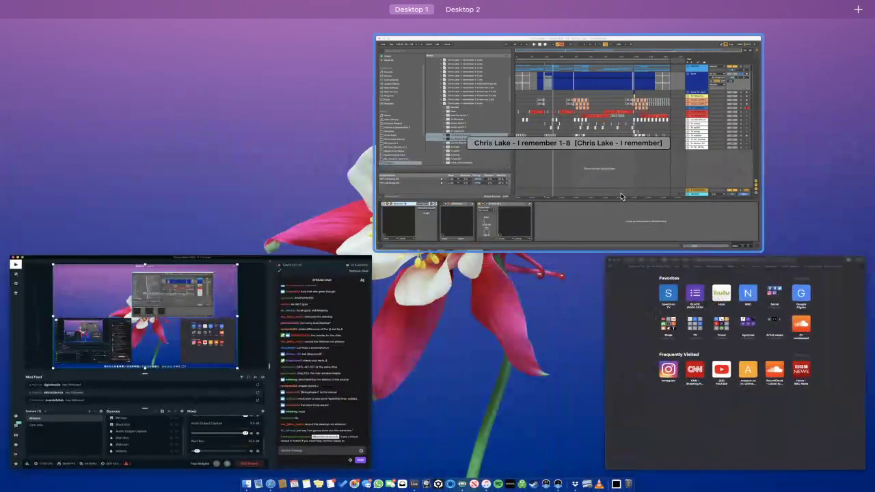
click(621, 197)
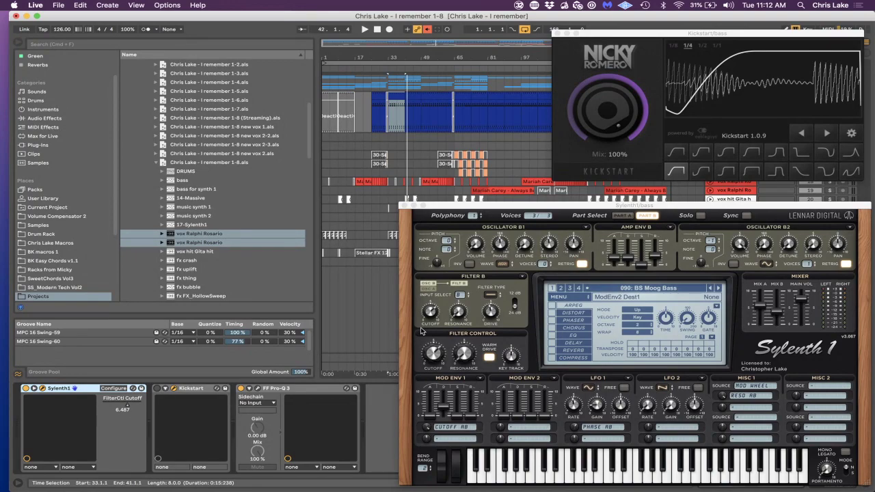
Switch back to Streamlabs OBS and hide the Display Capture source in the Ableton scene
key(ctrl+Up)
click(257, 188)
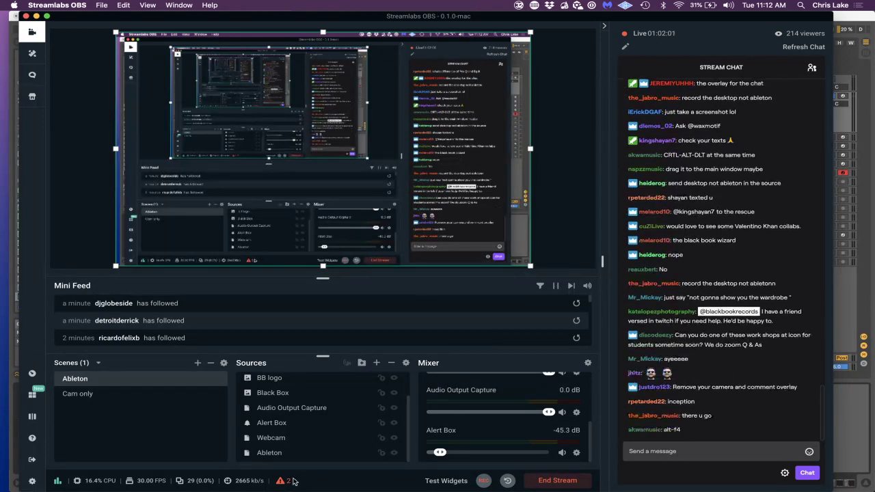
scroll(309, 426, up, 2)
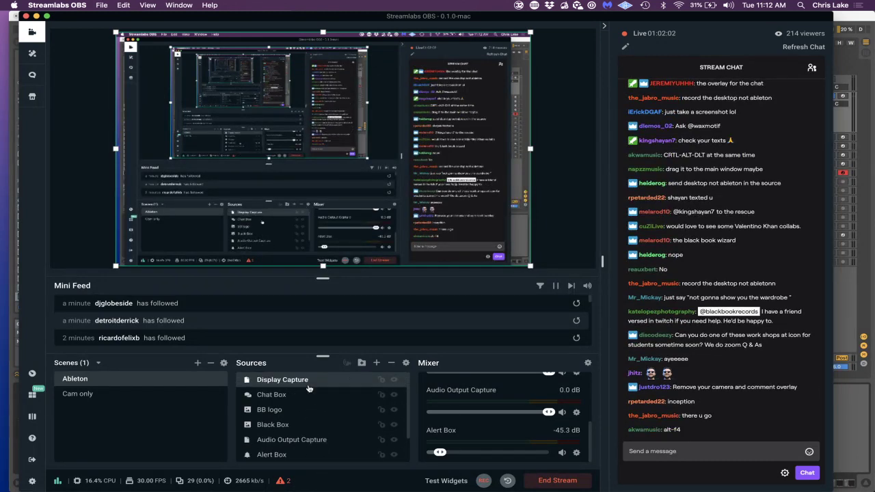
click(393, 380)
key(ctrl+Up)
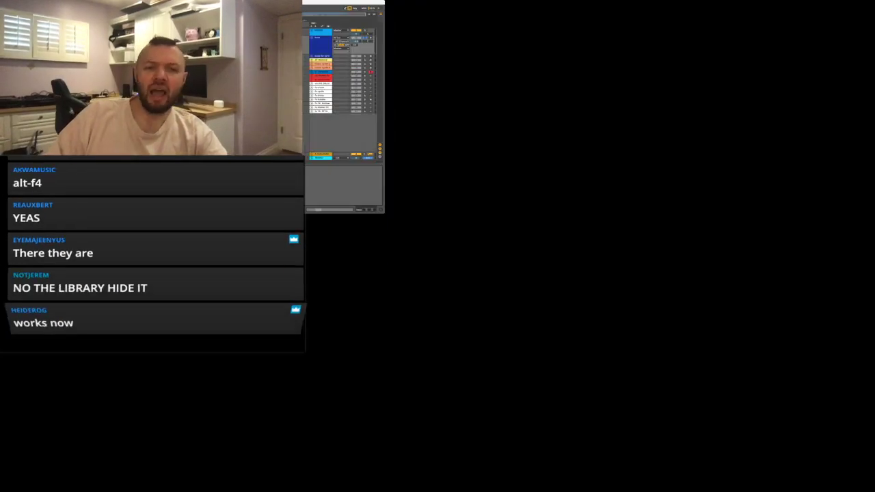